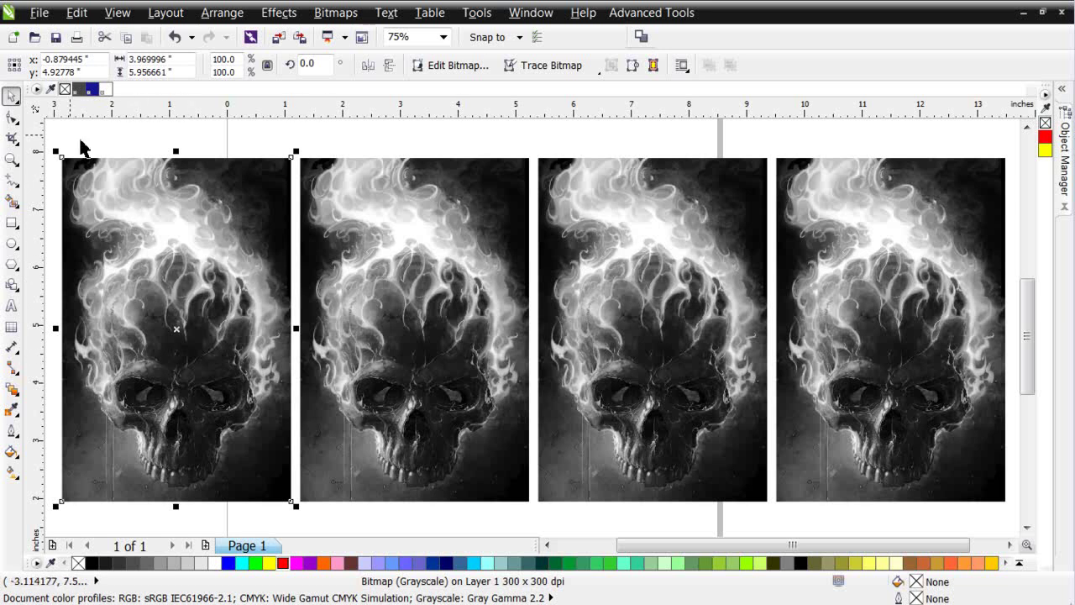
- Start a Tone Curve adjustment on the second skull bitmap and set the curve style to Straight
click(357, 263)
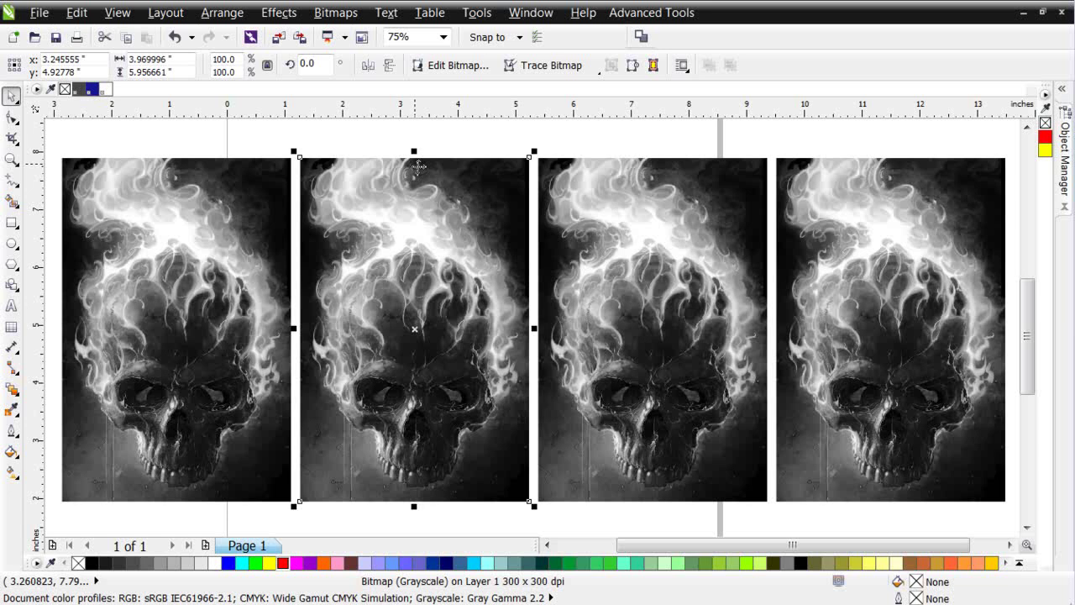
click(277, 16)
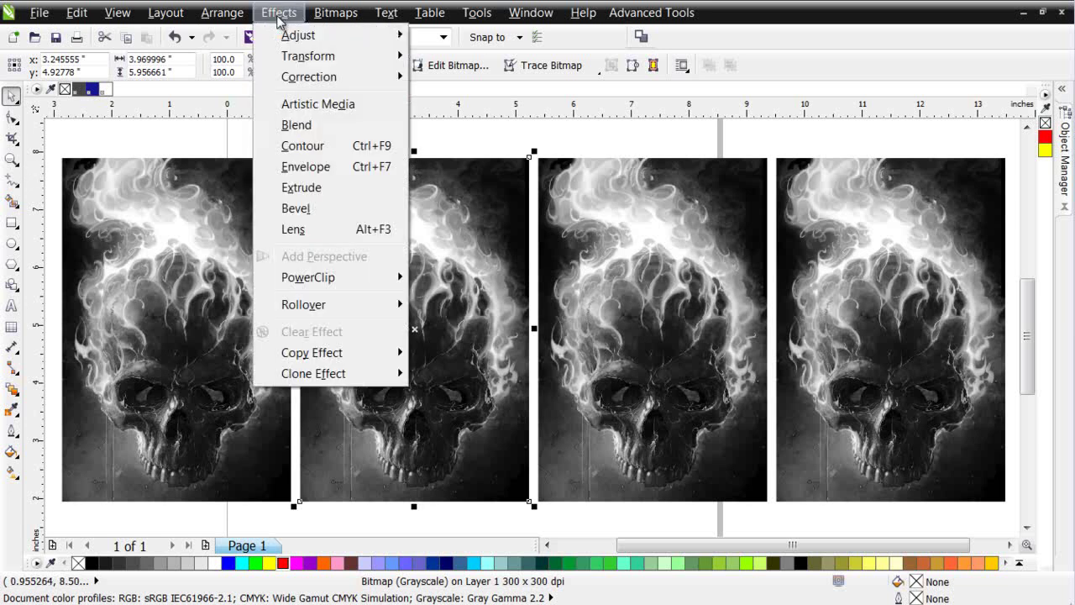
mouse_move(284, 39)
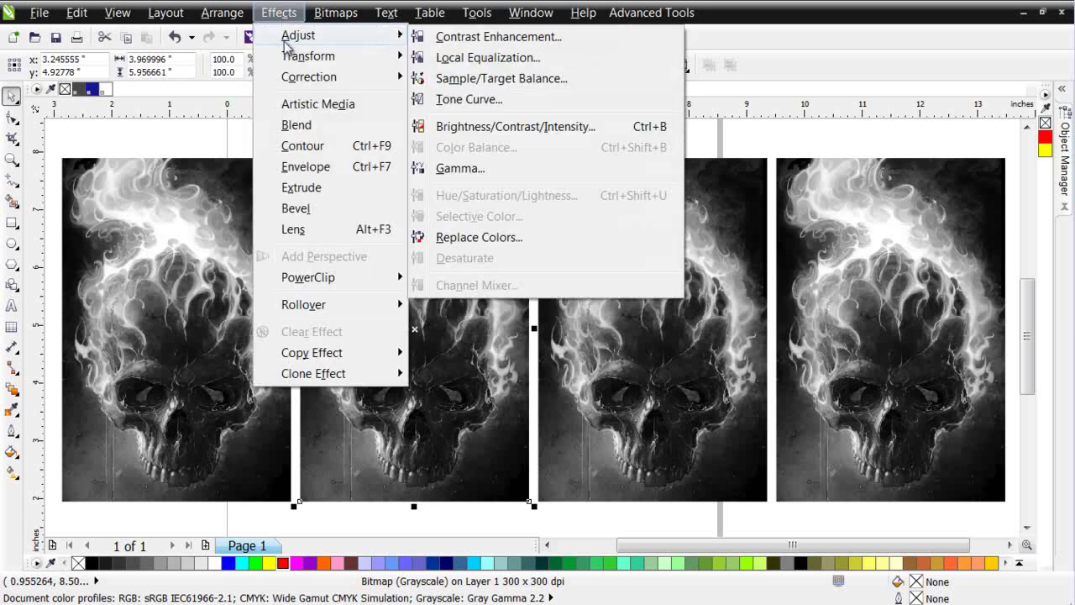
click(469, 99)
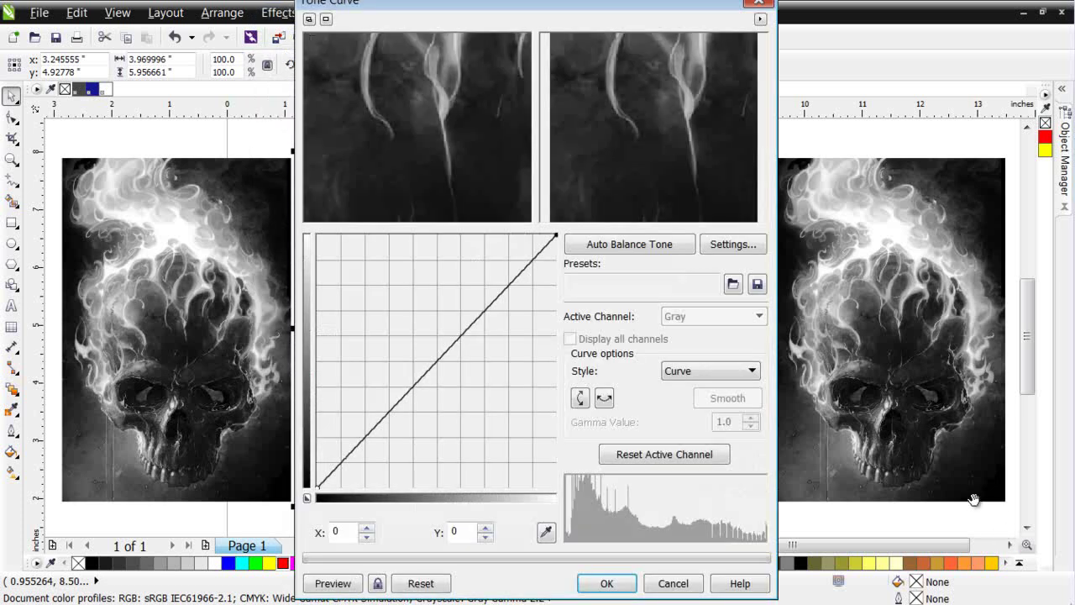
click(752, 370)
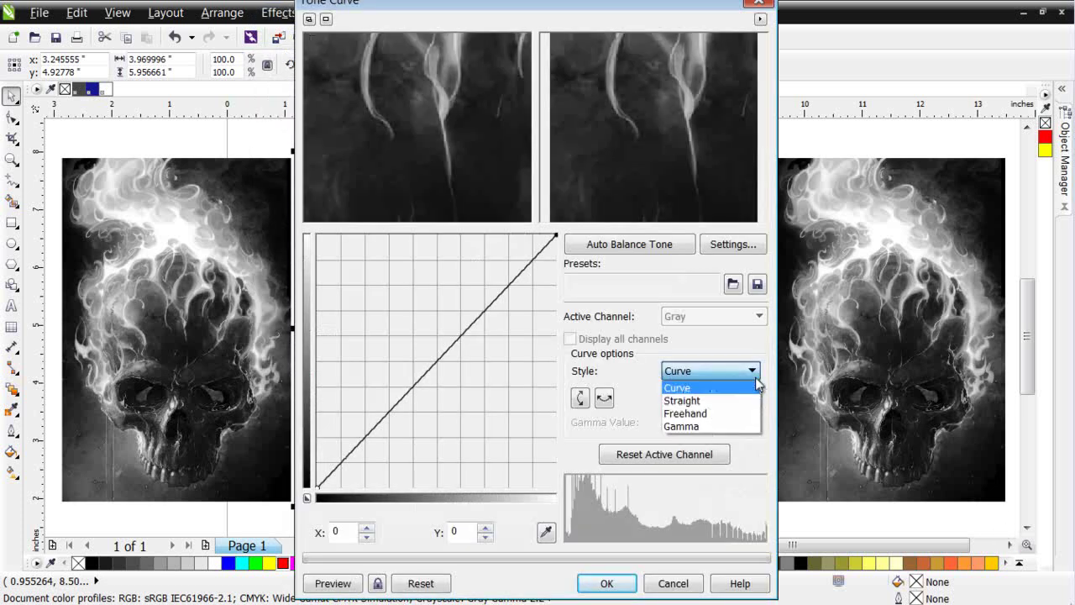
click(742, 400)
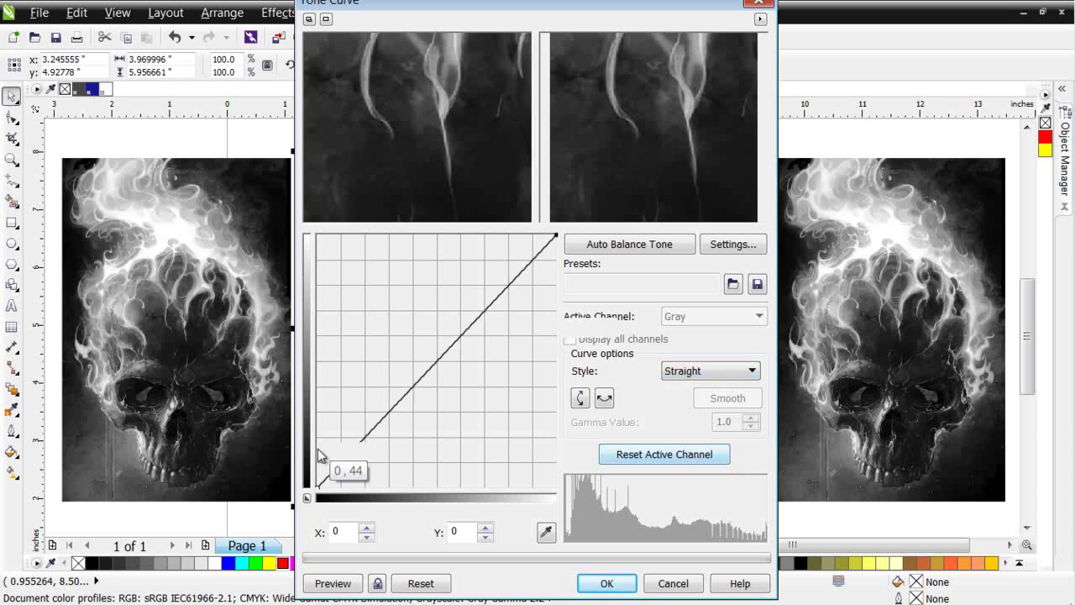
- Invert the tone curve by moving its endpoints to 0, 255 and 255, 0, and preview the upper skull
click(319, 485)
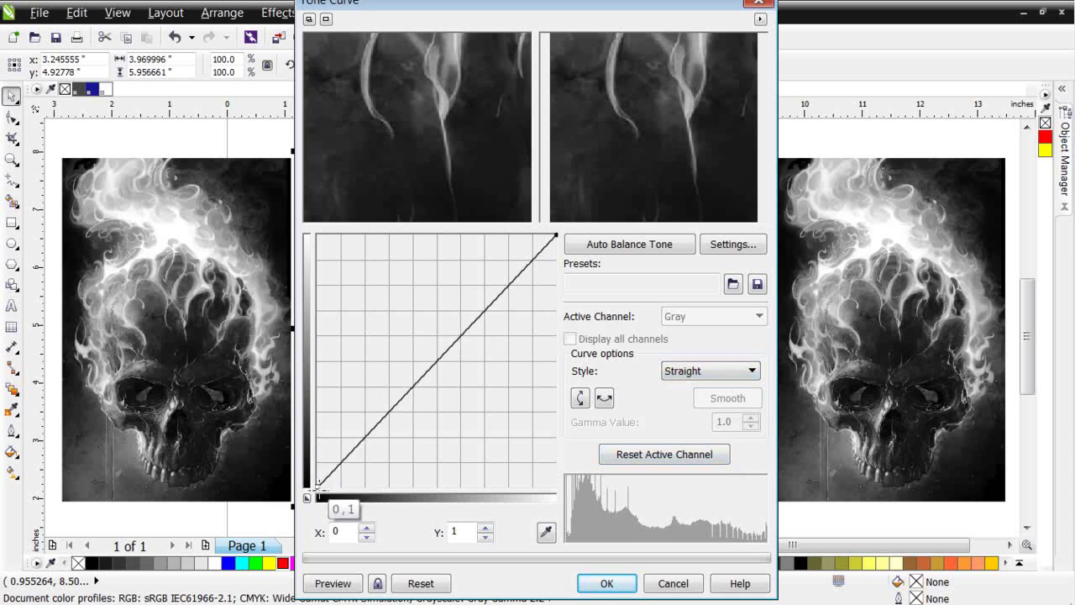
drag(319, 486, 316, 234)
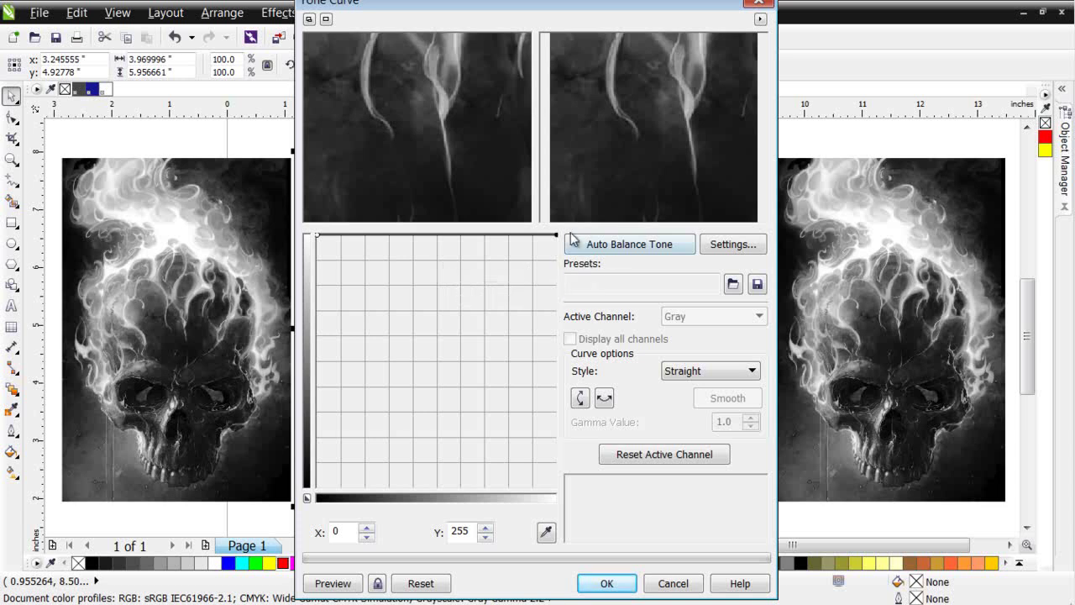
drag(558, 237, 556, 492)
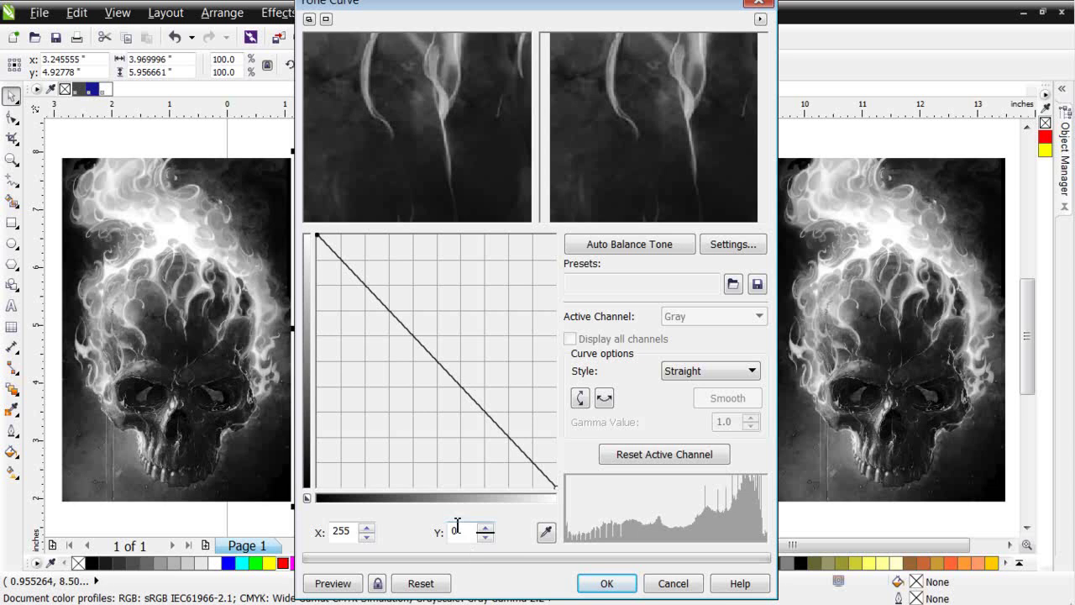
drag(492, 113, 400, 108)
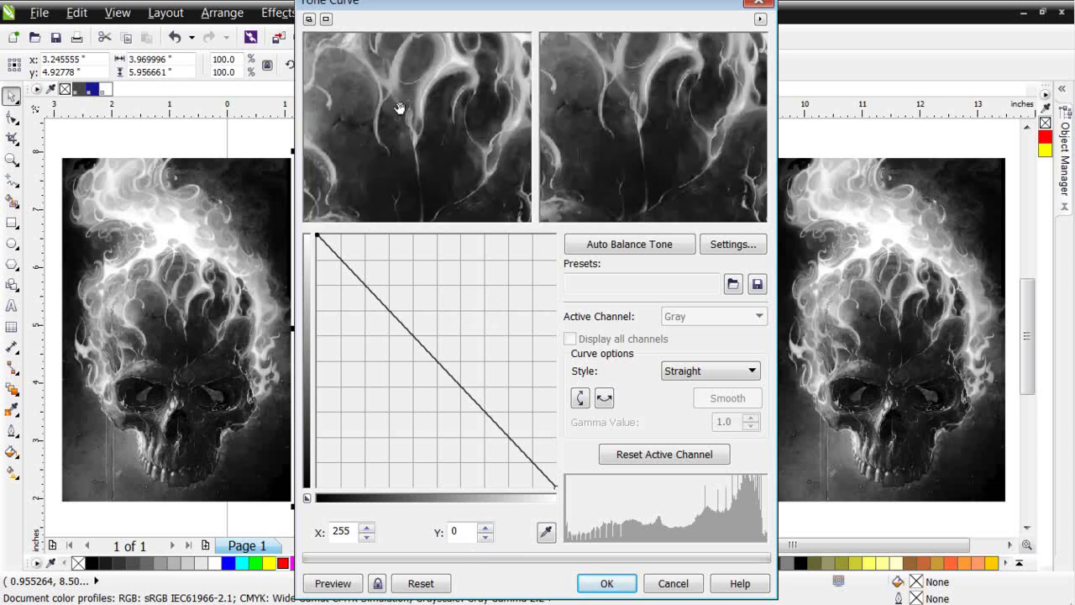
right_click(400, 108)
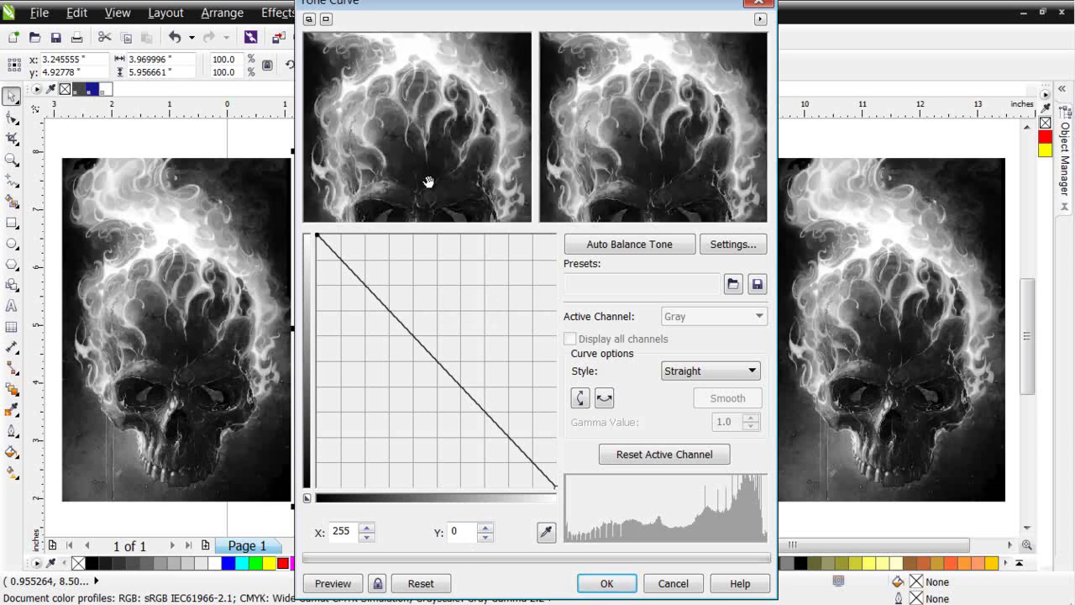
click(342, 592)
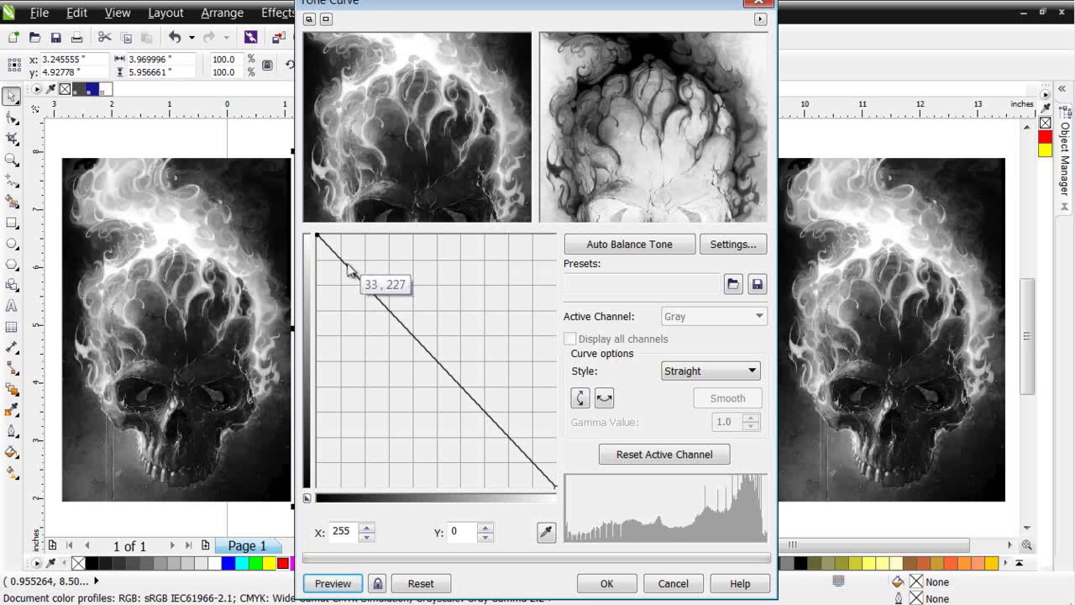
- Add a node to the inverted curve, try it at 89, 255, and move it to 62, 230, previewing both positions
drag(349, 268, 404, 235)
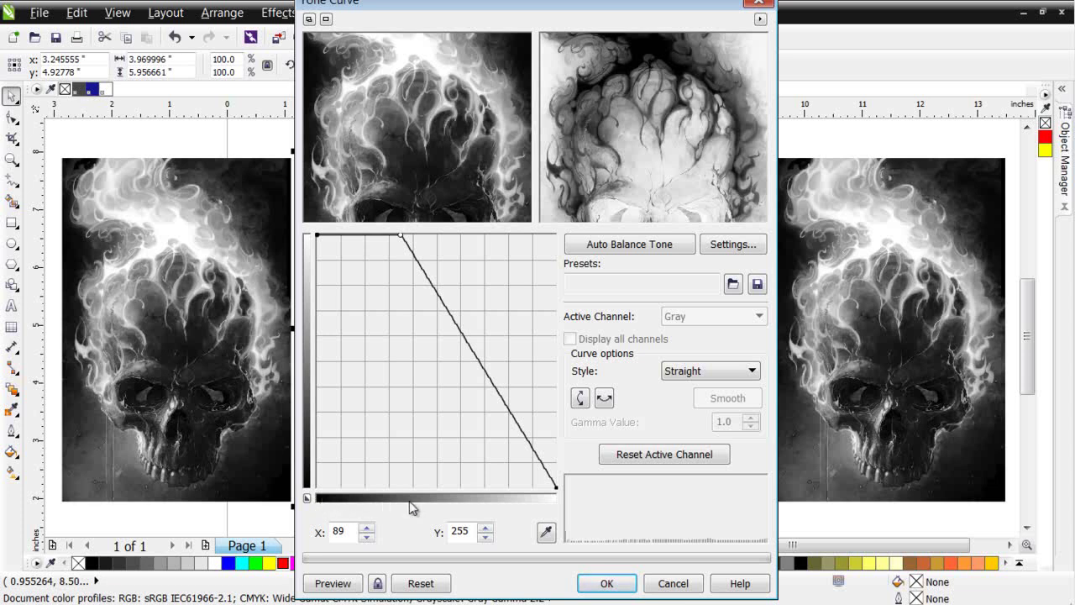
click(332, 583)
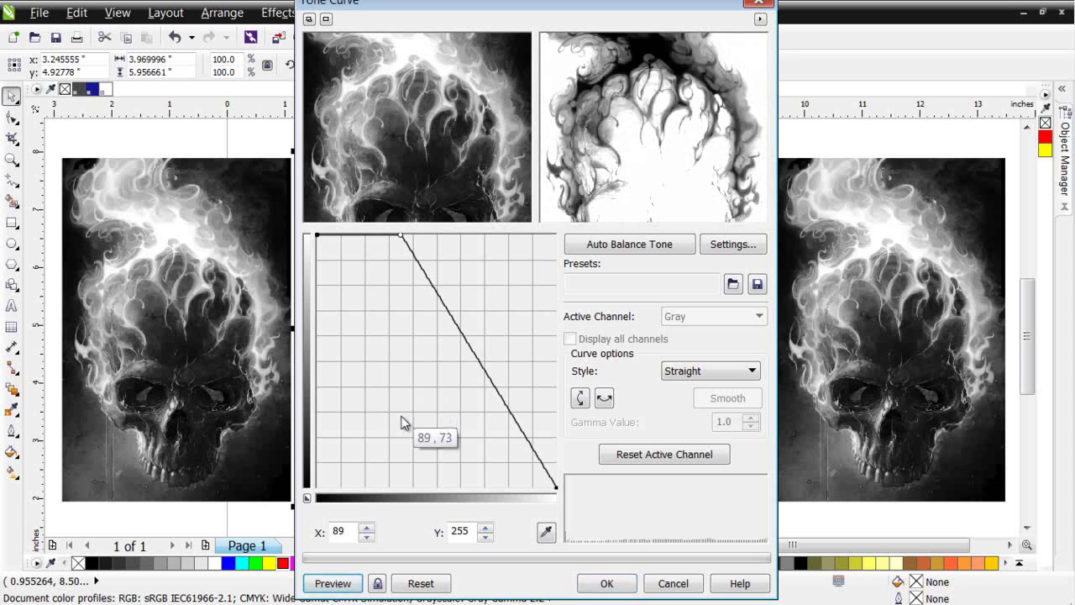
drag(398, 235, 375, 259)
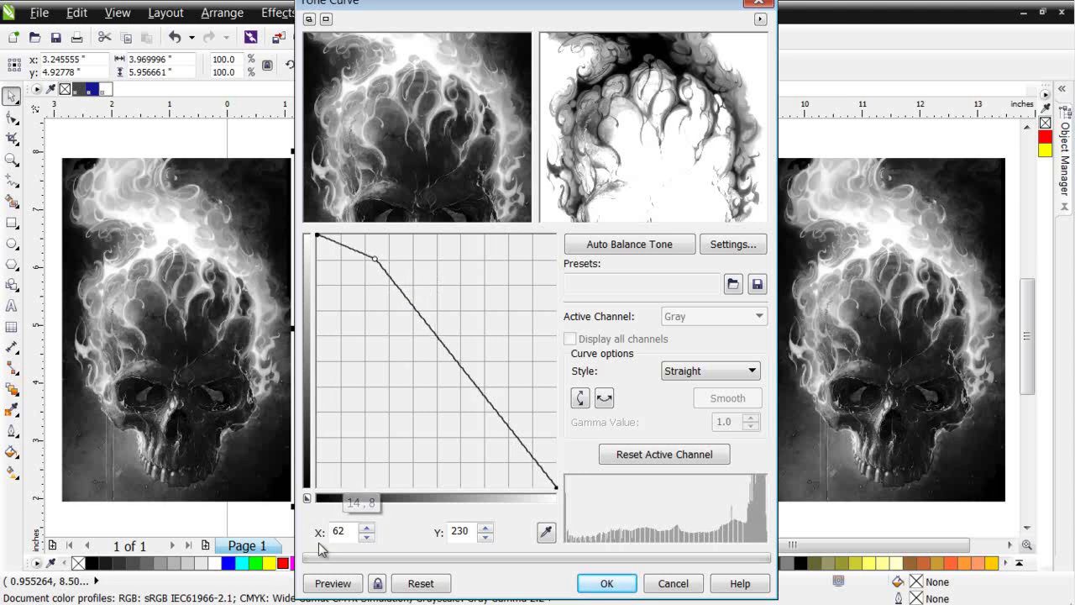
click(346, 585)
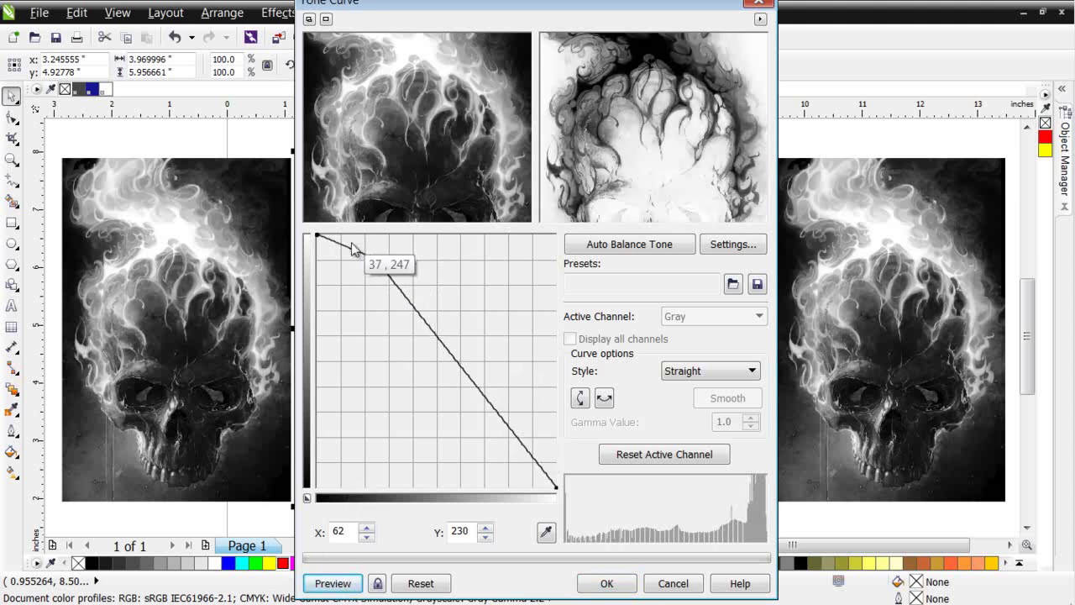
- Add a curve node at 35, 255, move the middle node to 125, 219, and preview each change
drag(348, 245, 349, 235)
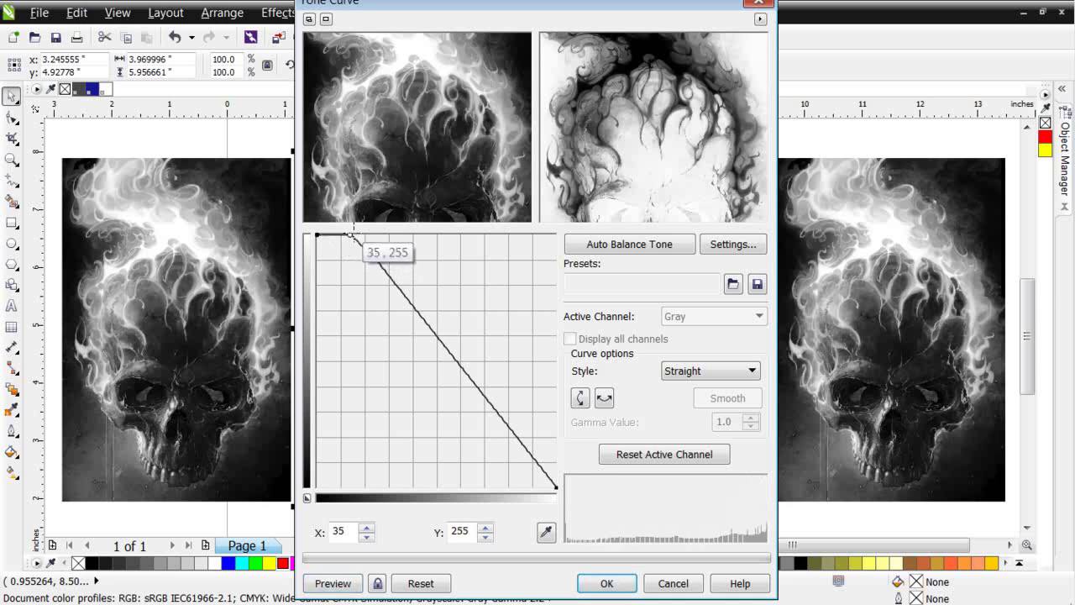
click(344, 585)
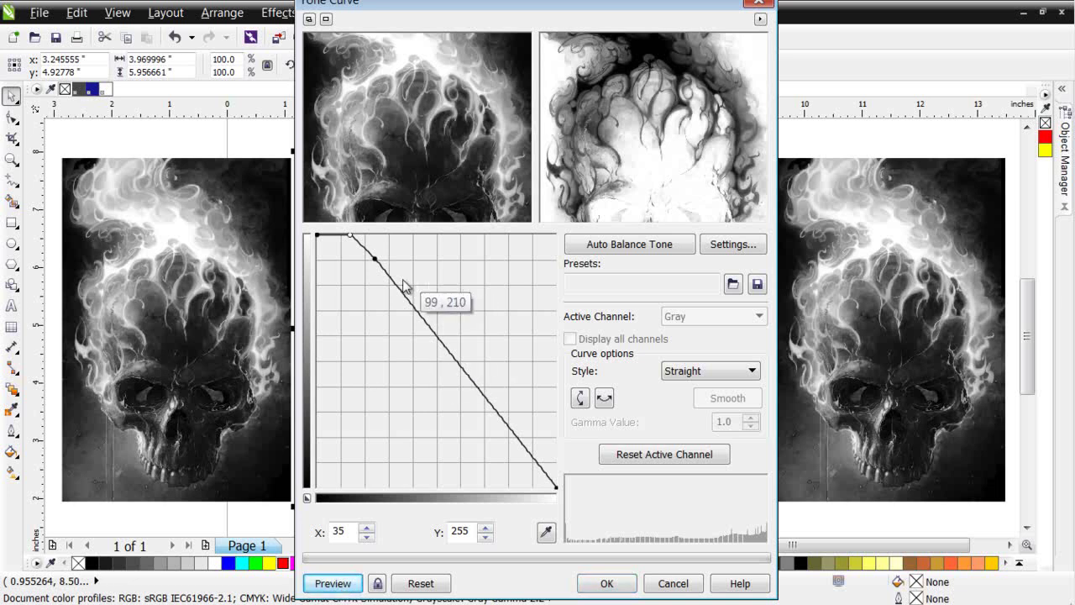
drag(371, 261, 434, 270)
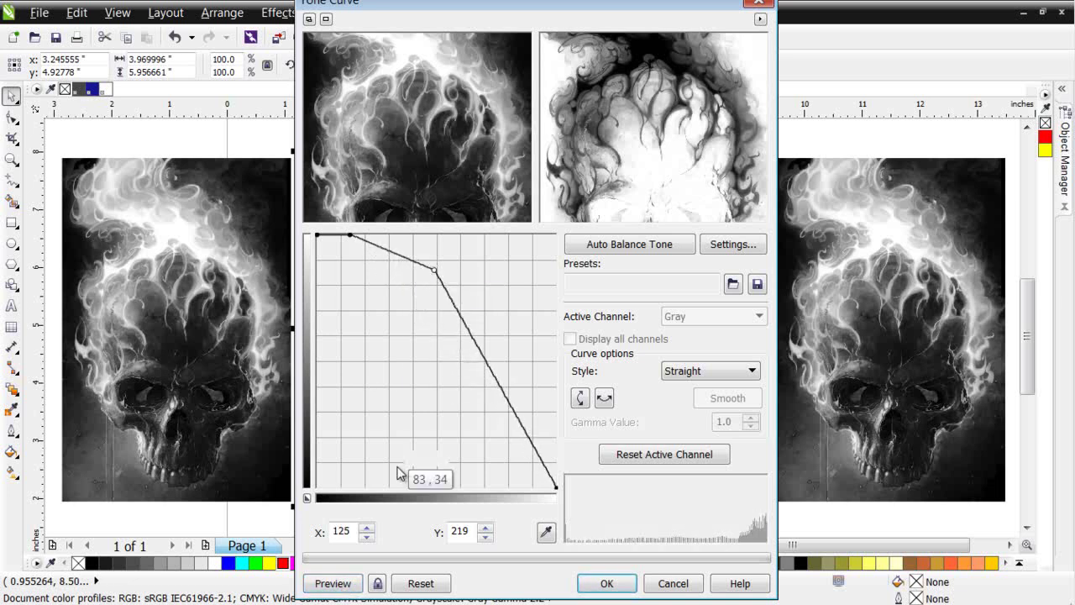
click(342, 580)
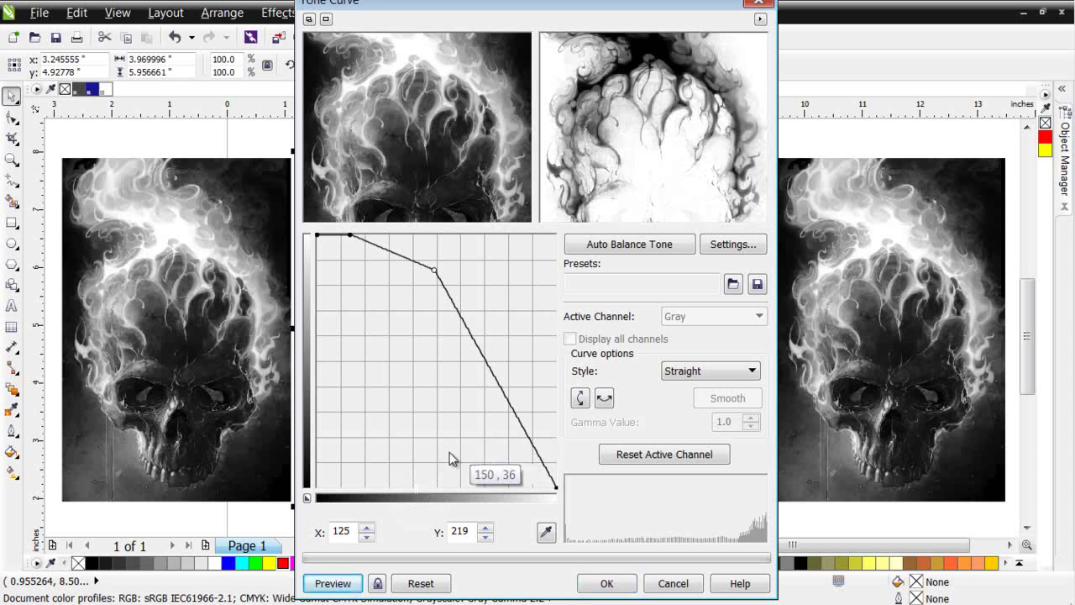
- Preview the adjusted curve on the flame details above the skull and apply it to the second bitmap
click(407, 89)
click(410, 93)
click(327, 583)
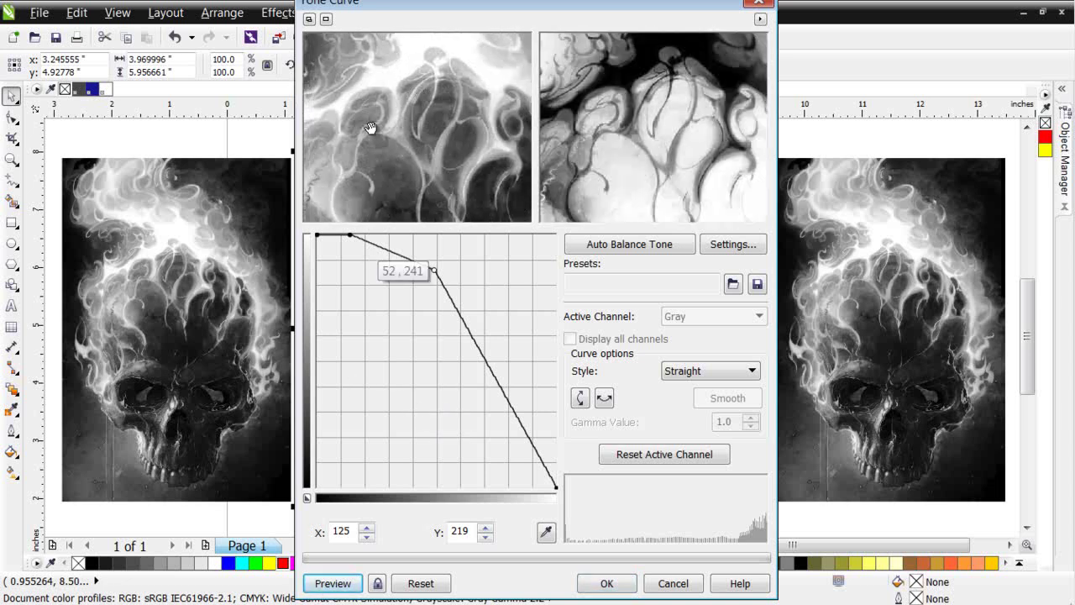
drag(369, 69, 416, 126)
click(334, 583)
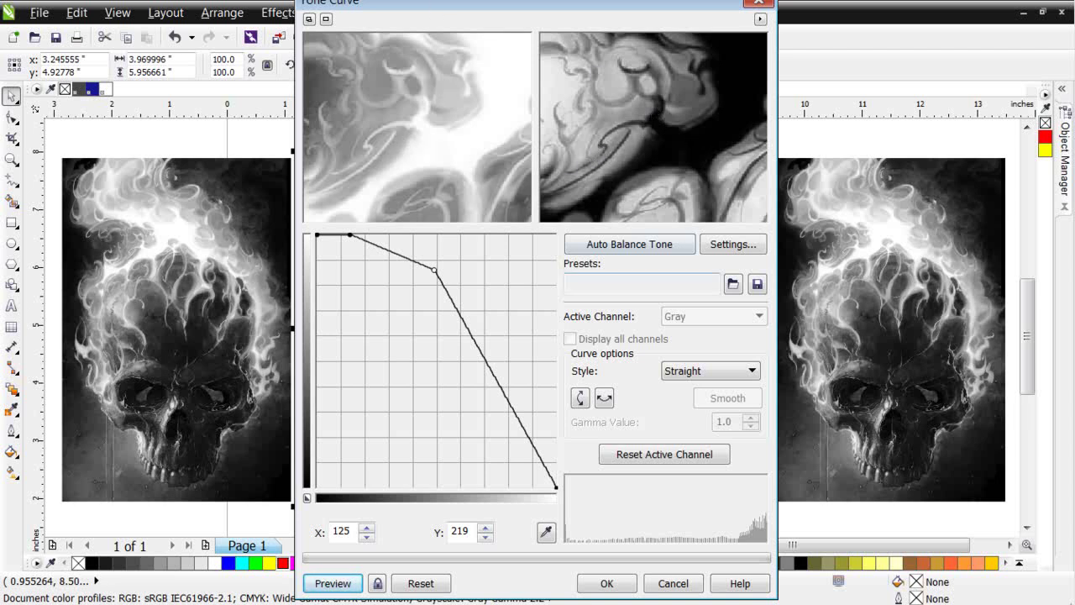
click(611, 582)
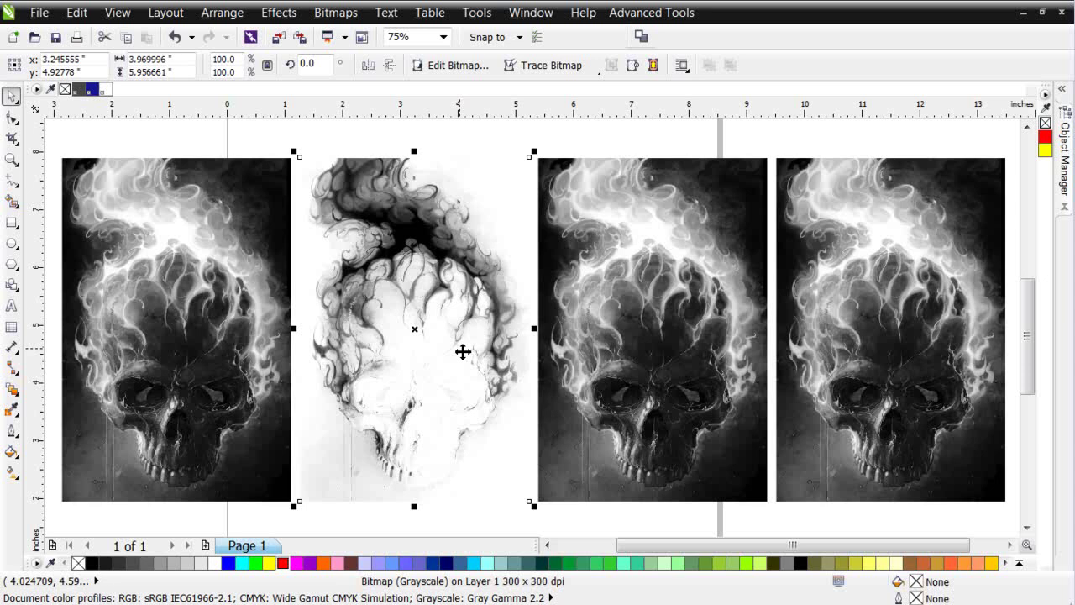
- Start a Tone Curve adjustment on the third skull bitmap with the Straight style, moving the dialog clear of the first two images
click(662, 305)
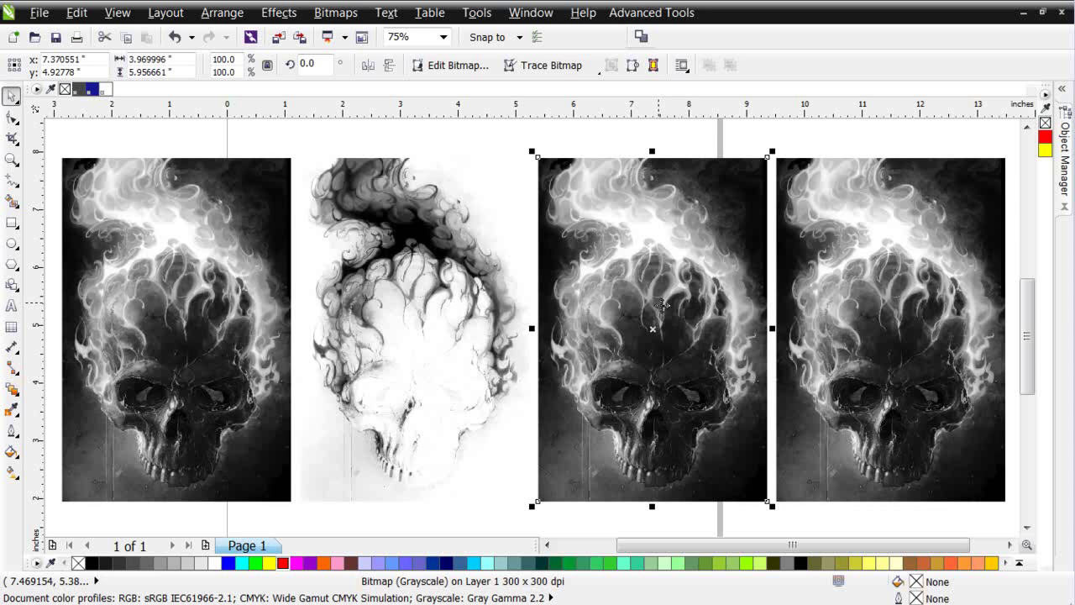
click(280, 11)
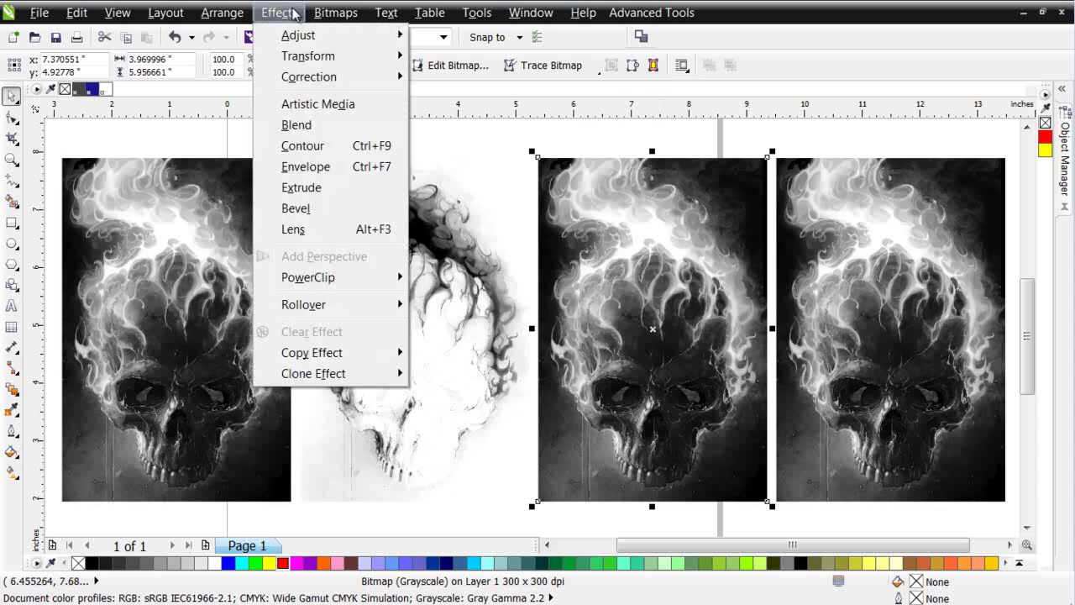
mouse_move(320, 35)
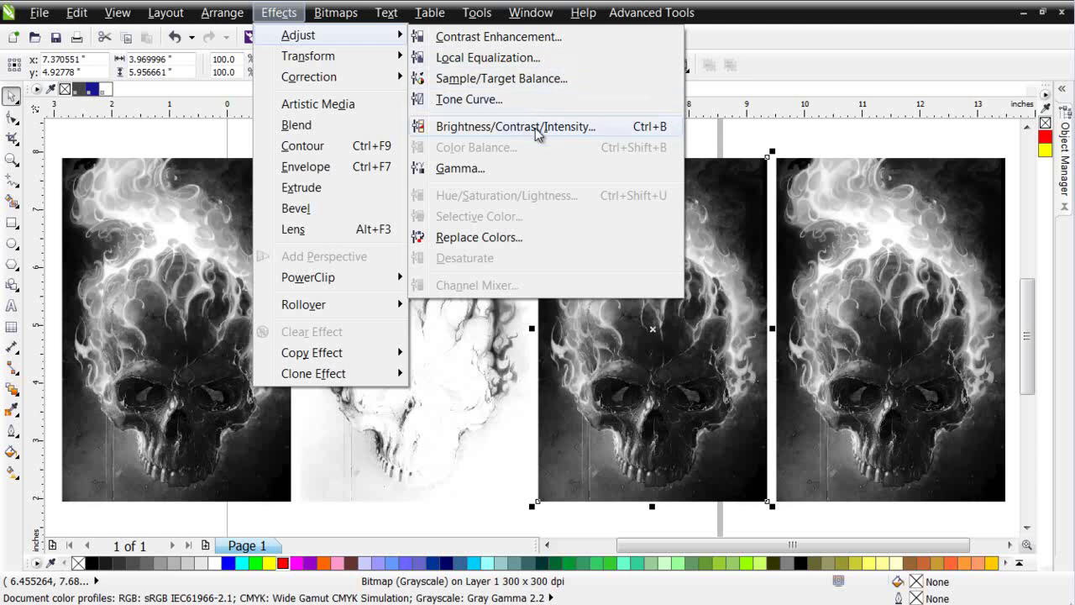
click(556, 102)
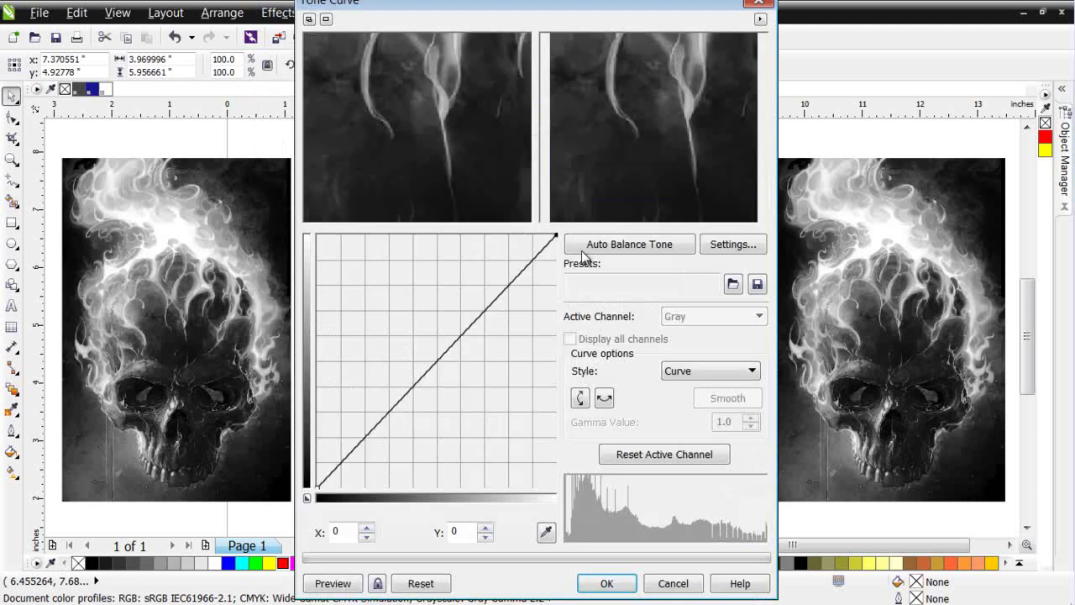
click(750, 371)
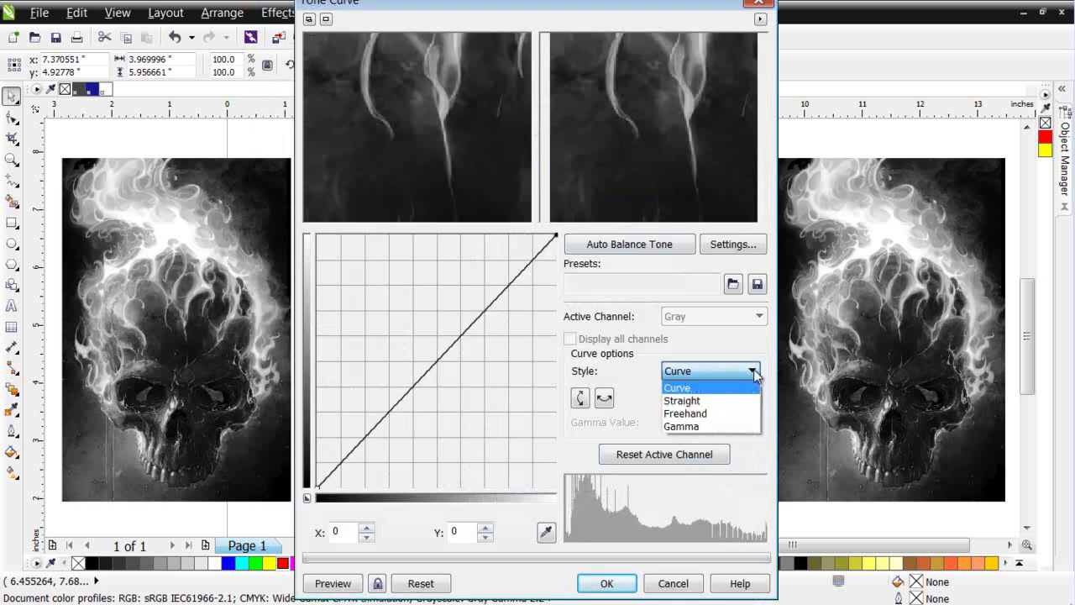
click(742, 401)
drag(511, 4, 761, 16)
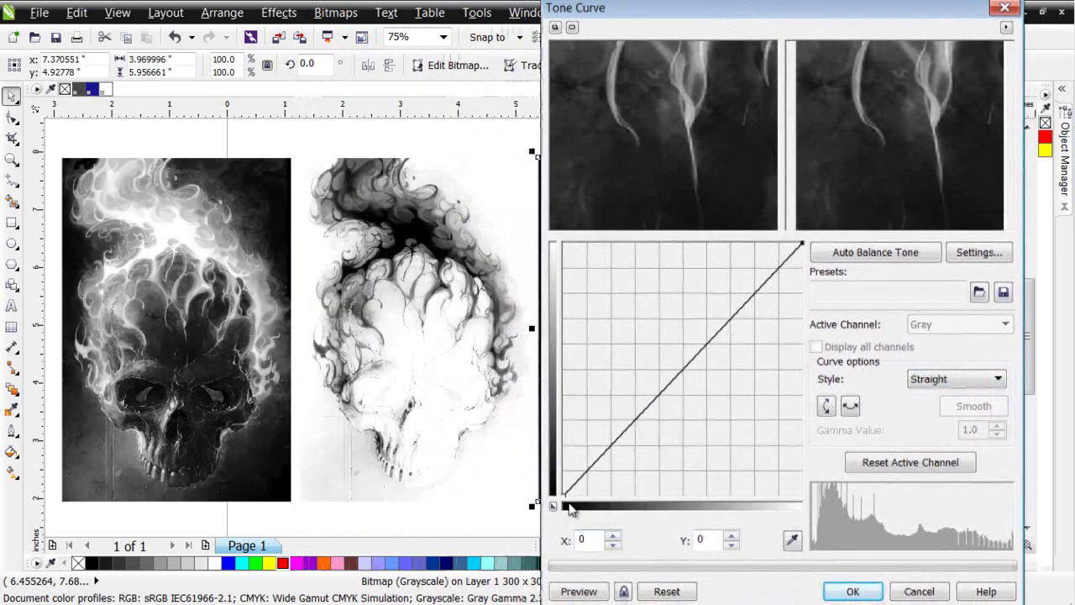
- Raise the curve's black end to 0, 255, pull a new middle node down to 124, 0, and preview the flames above the skull
drag(566, 498, 563, 244)
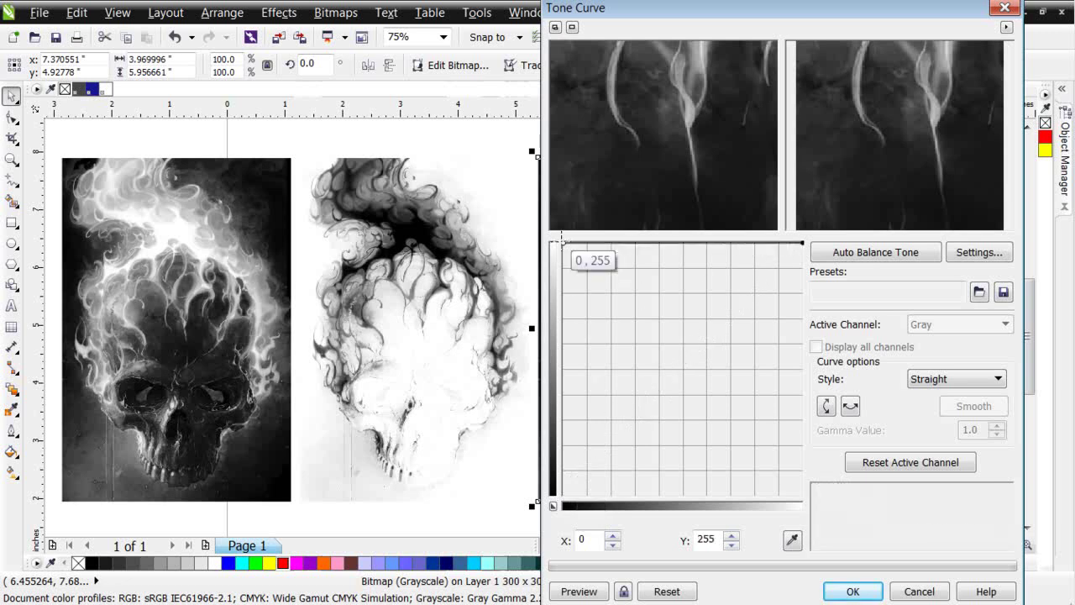
click(582, 591)
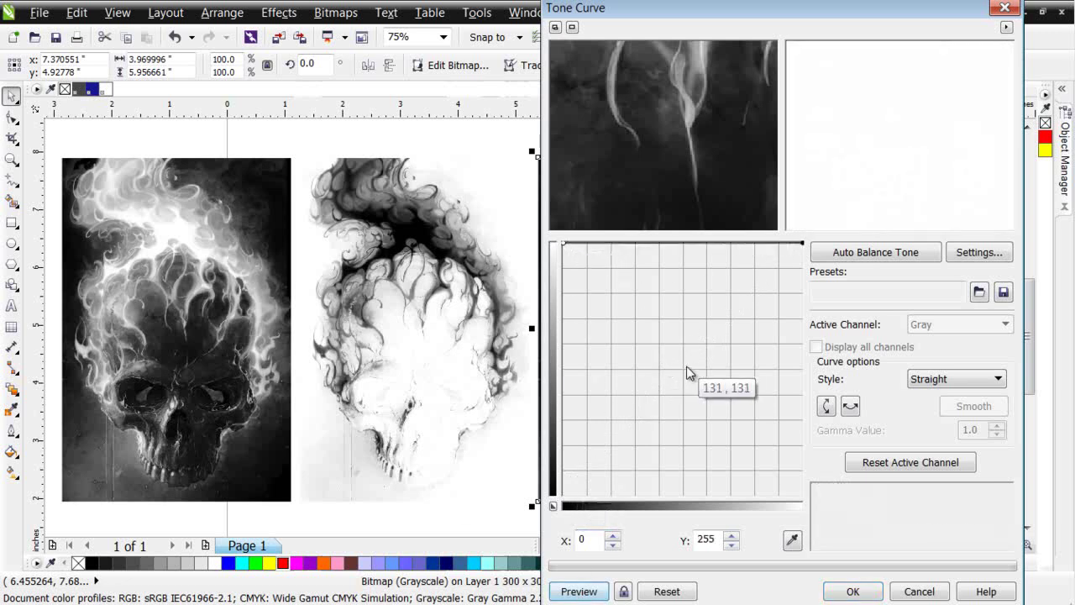
drag(686, 245, 680, 495)
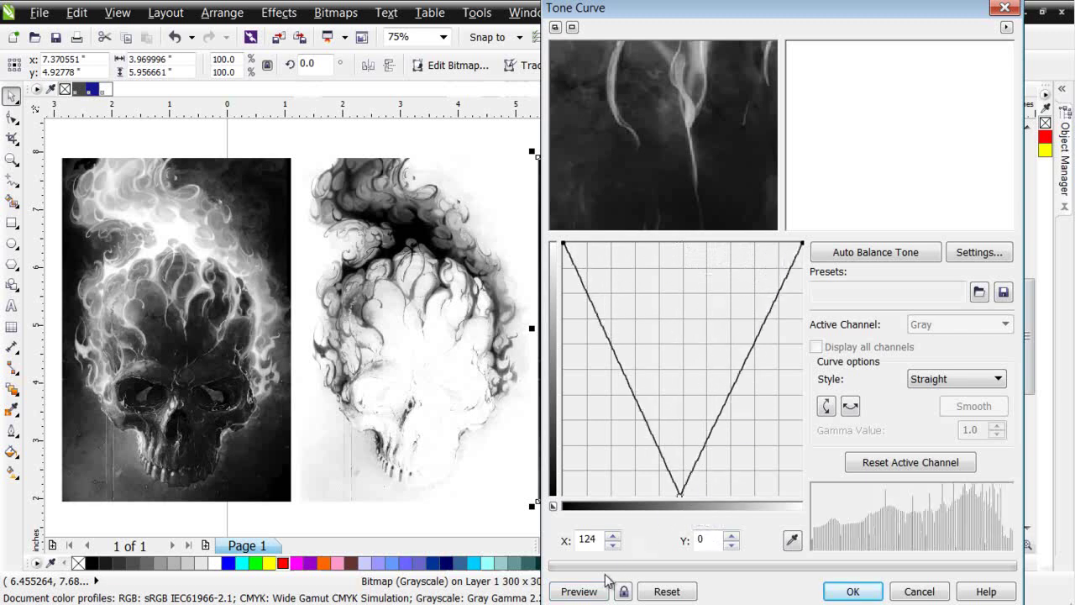
click(580, 591)
drag(685, 132, 678, 187)
drag(674, 98, 664, 172)
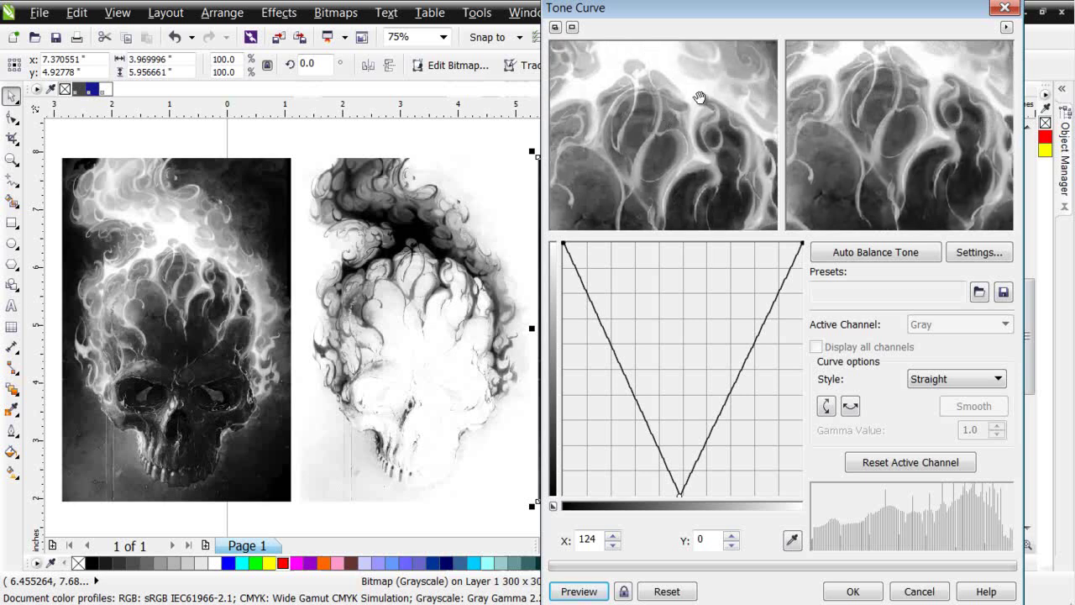
click(589, 591)
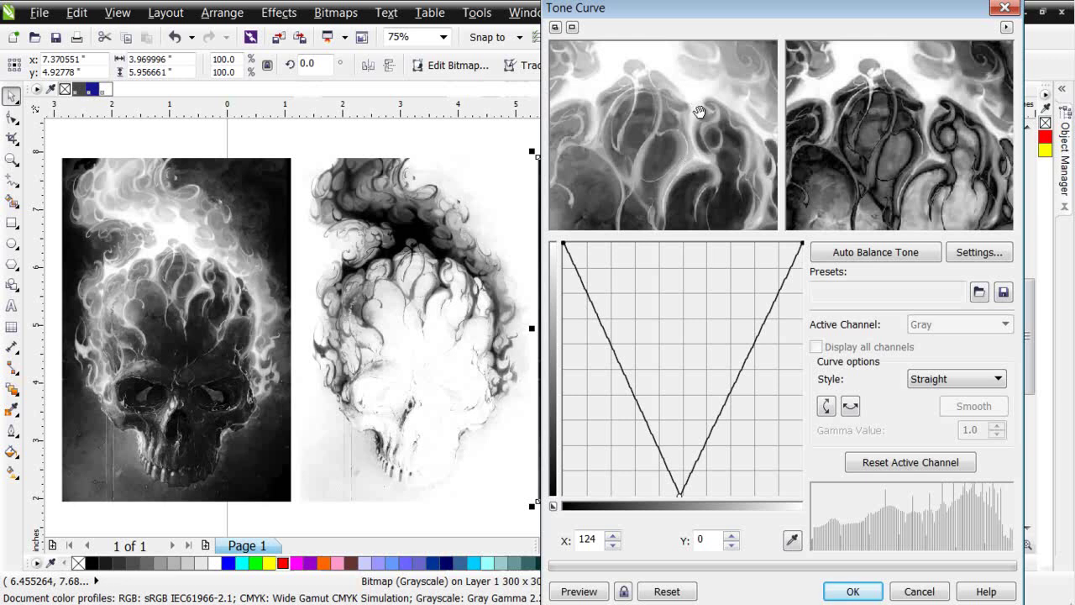
- Add a curve node at 179, 0, comparing a close-up preview of the flame swirl before and after the change
click(727, 129)
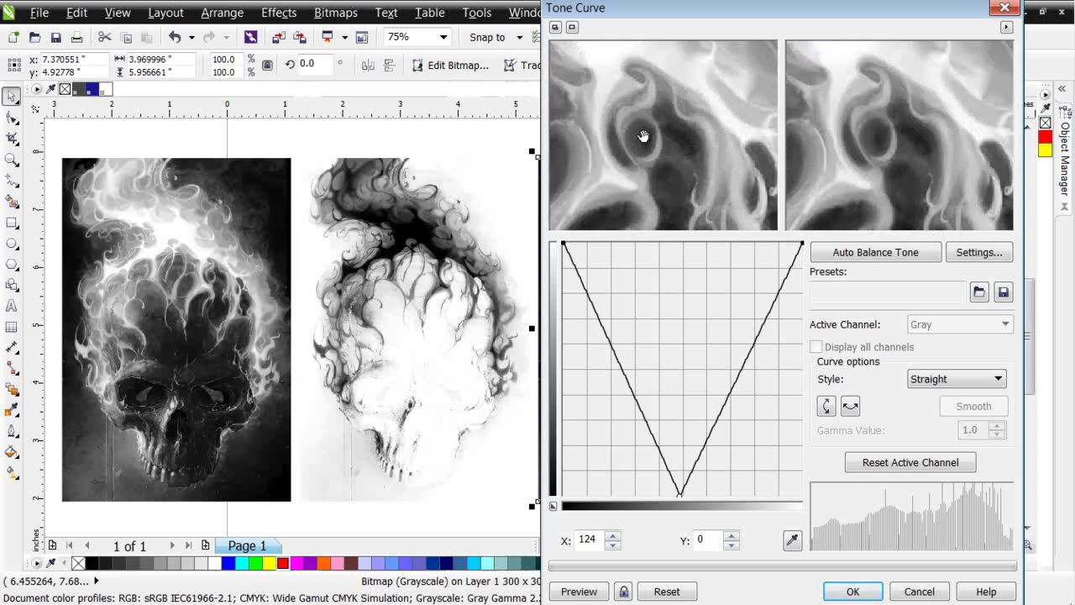
click(645, 136)
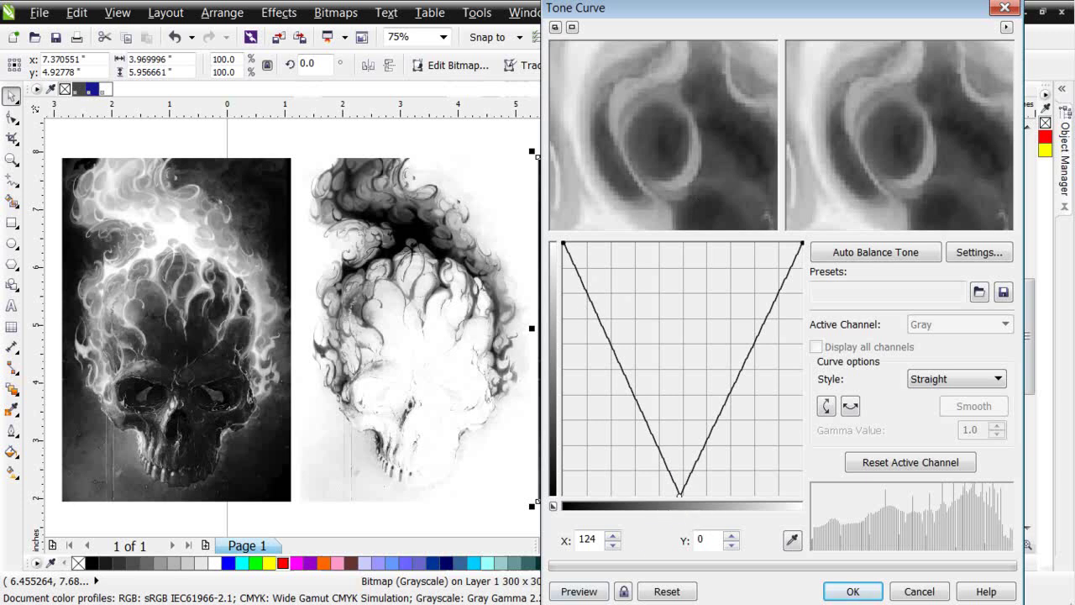
click(598, 593)
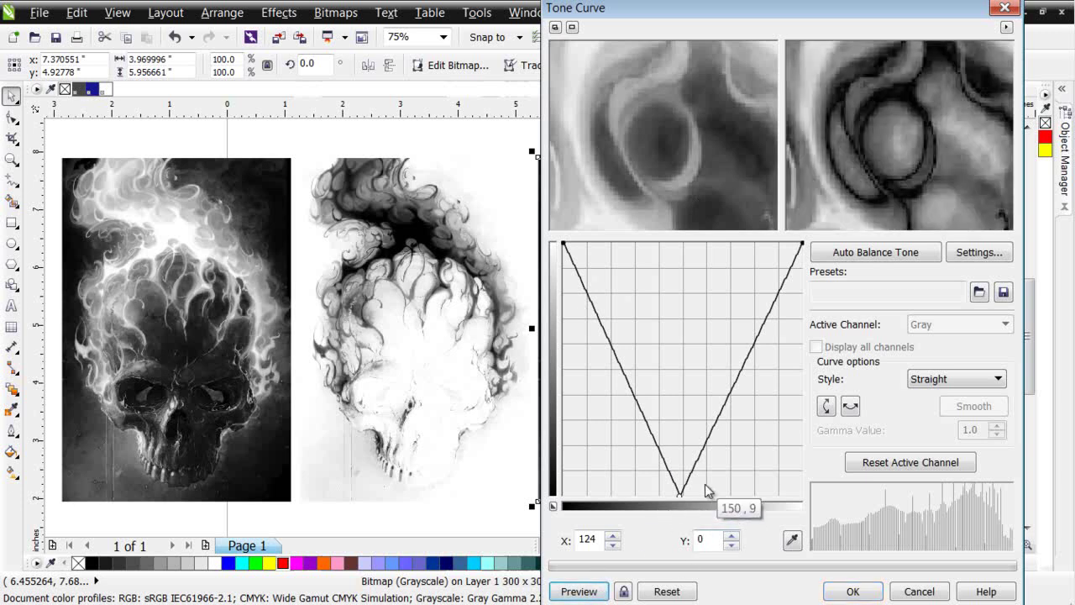
drag(711, 482, 733, 496)
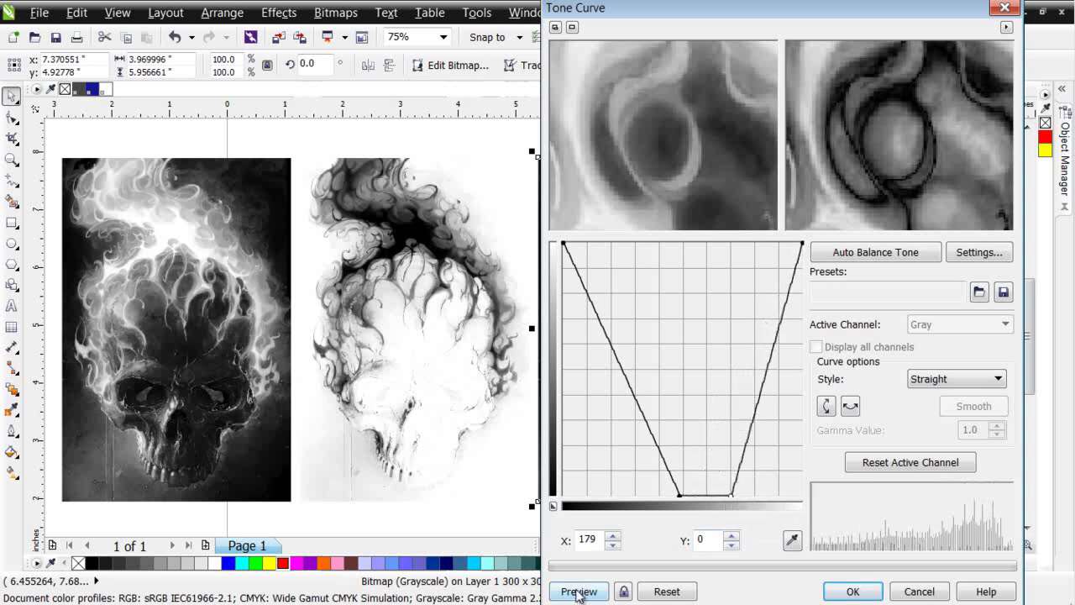
click(577, 593)
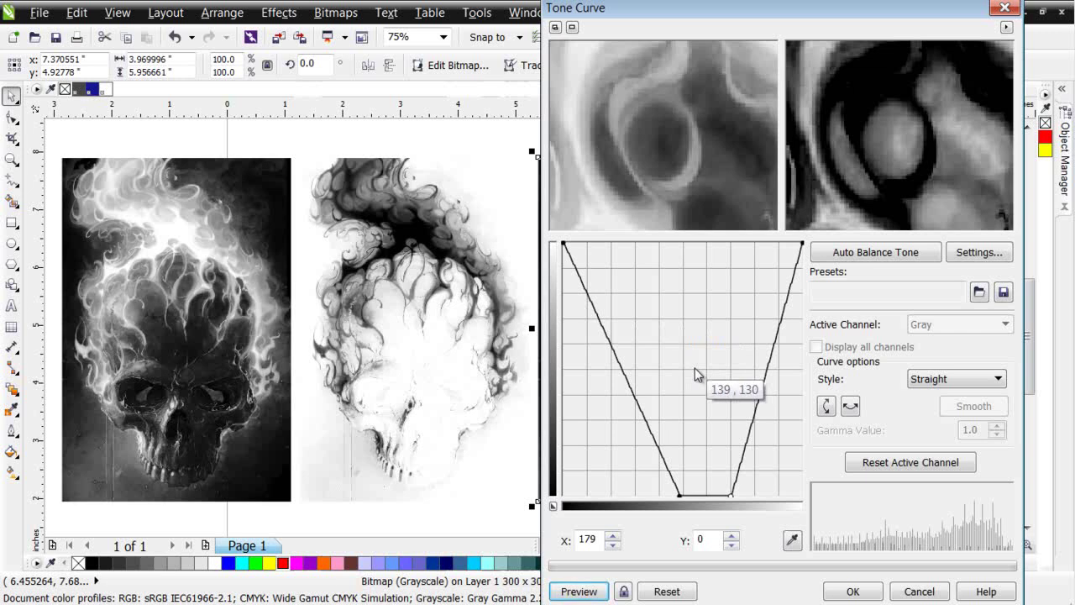
- Add a curve node at 219, 138, move the node at 179, 0 to 173, 29, and preview the result
click(770, 361)
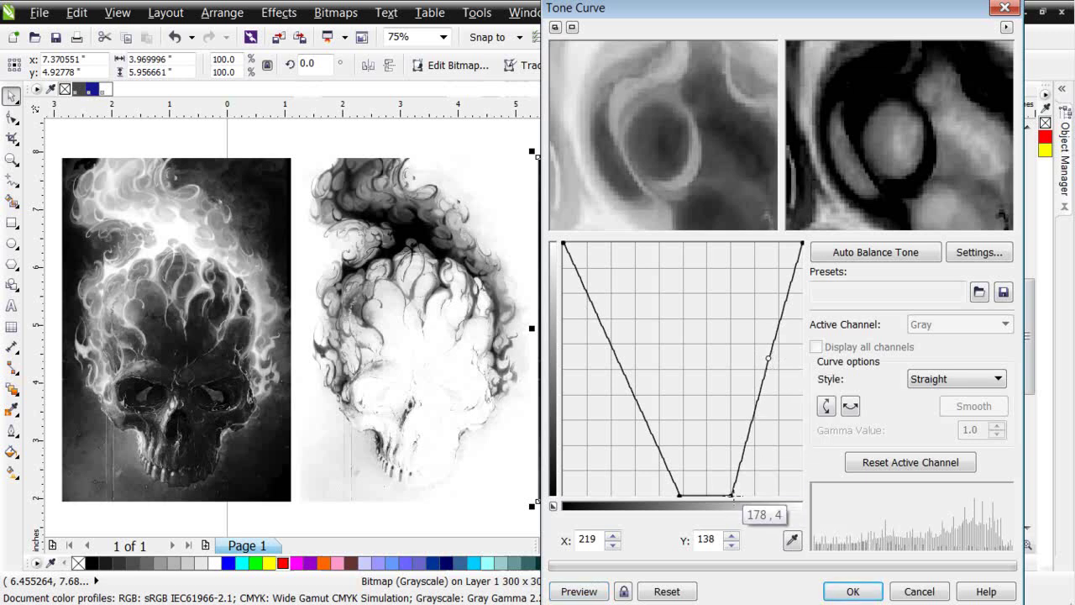
drag(736, 498, 725, 466)
click(587, 591)
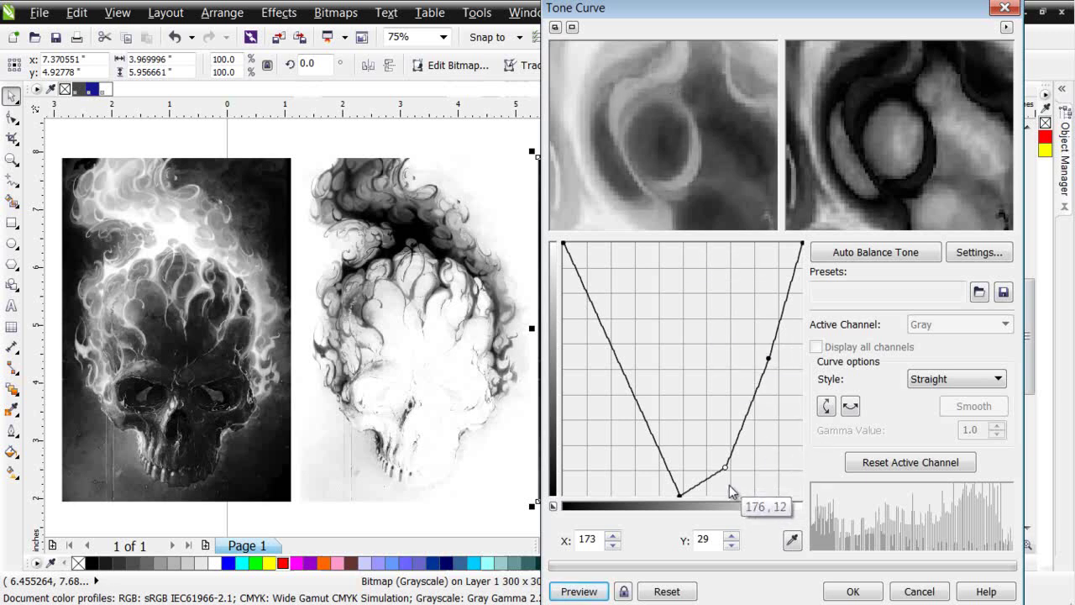
- Add a curve node at 190, 59, move the neighbouring lower node to 158, 38, and preview the curve
click(736, 446)
drag(735, 446, 741, 437)
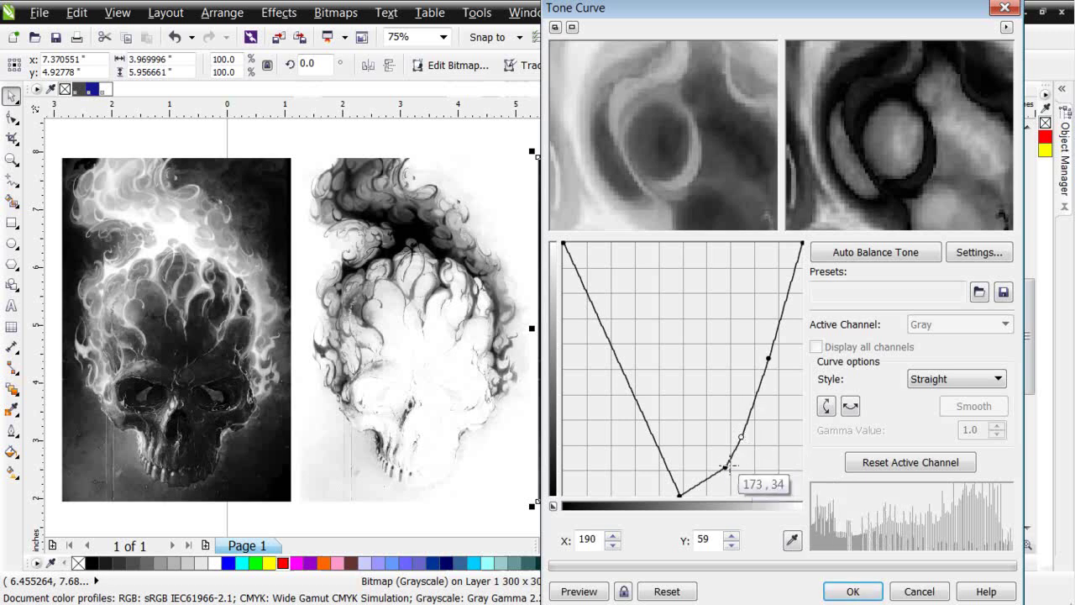
drag(723, 459, 711, 459)
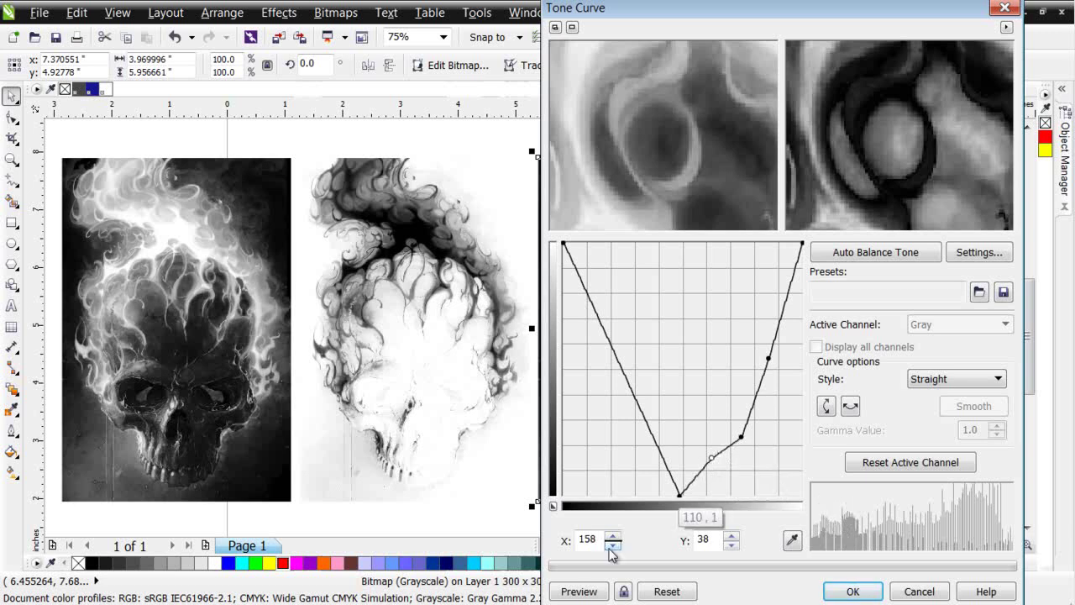
click(579, 591)
- Examine the adjusted curve in the preview on the entire skull image and on the upper flames
right_click(689, 180)
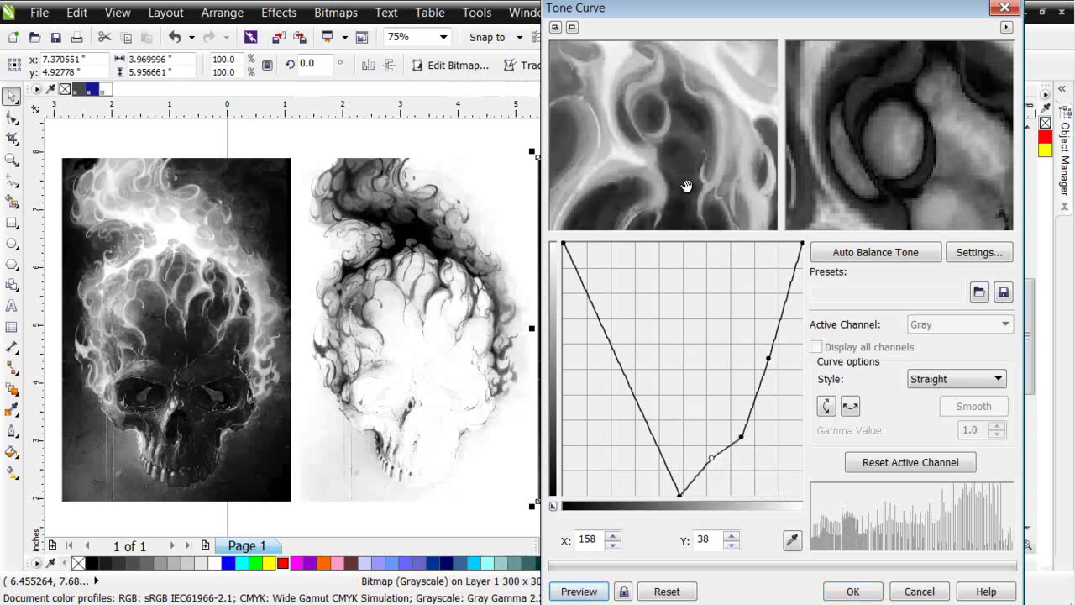
drag(689, 180, 684, 149)
right_click(684, 149)
right_click(682, 150)
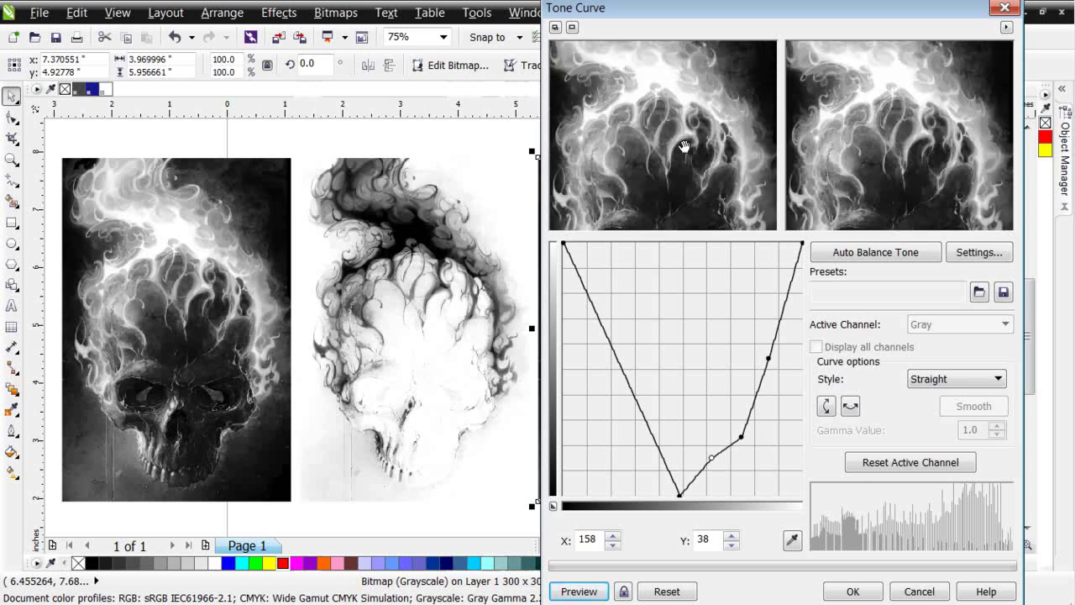
right_click(684, 146)
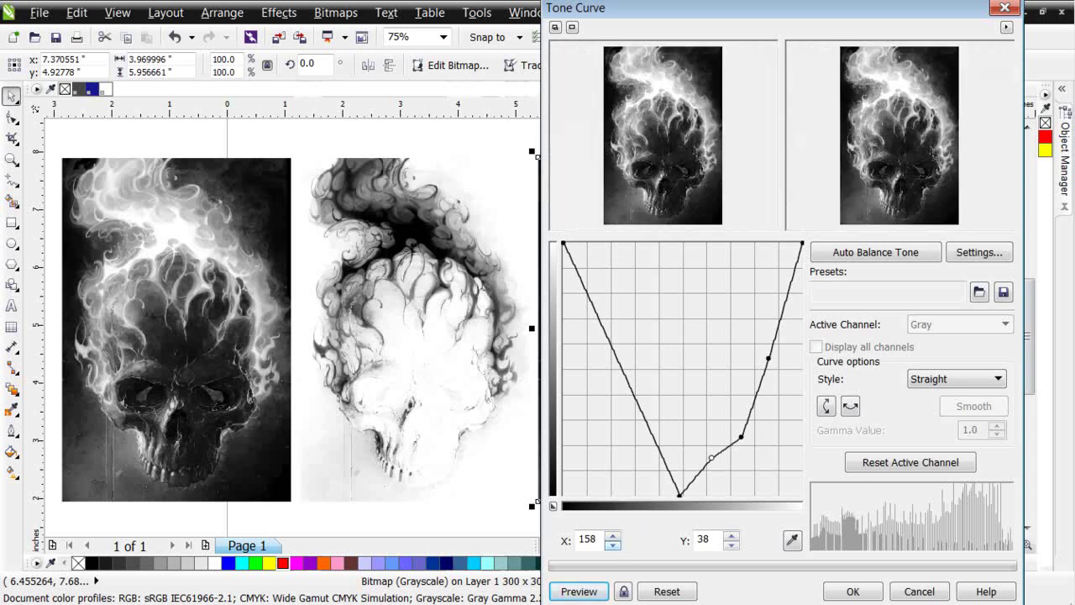
click(580, 593)
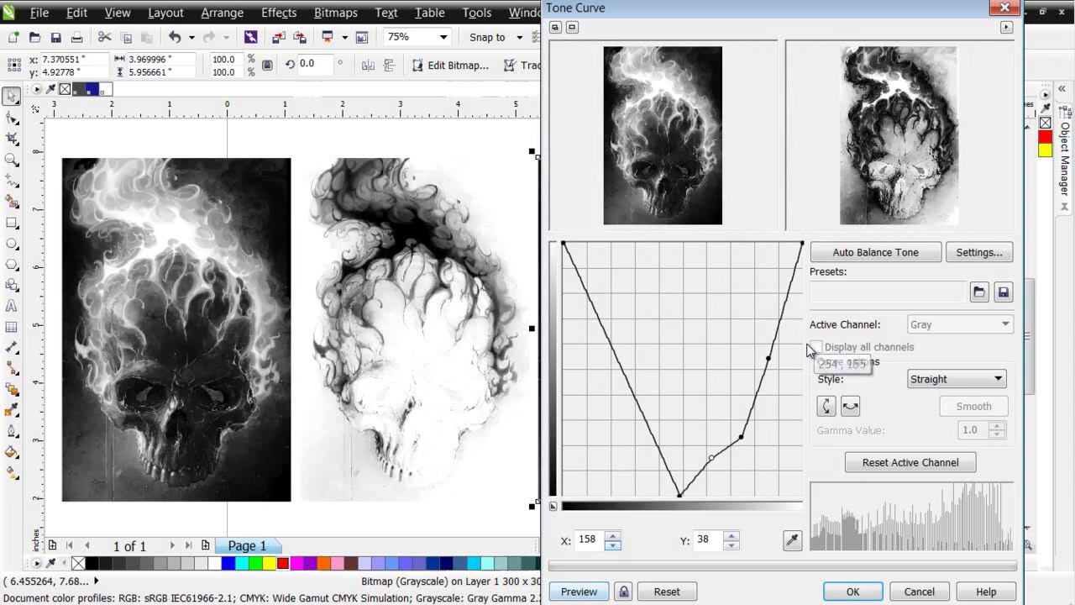
click(698, 104)
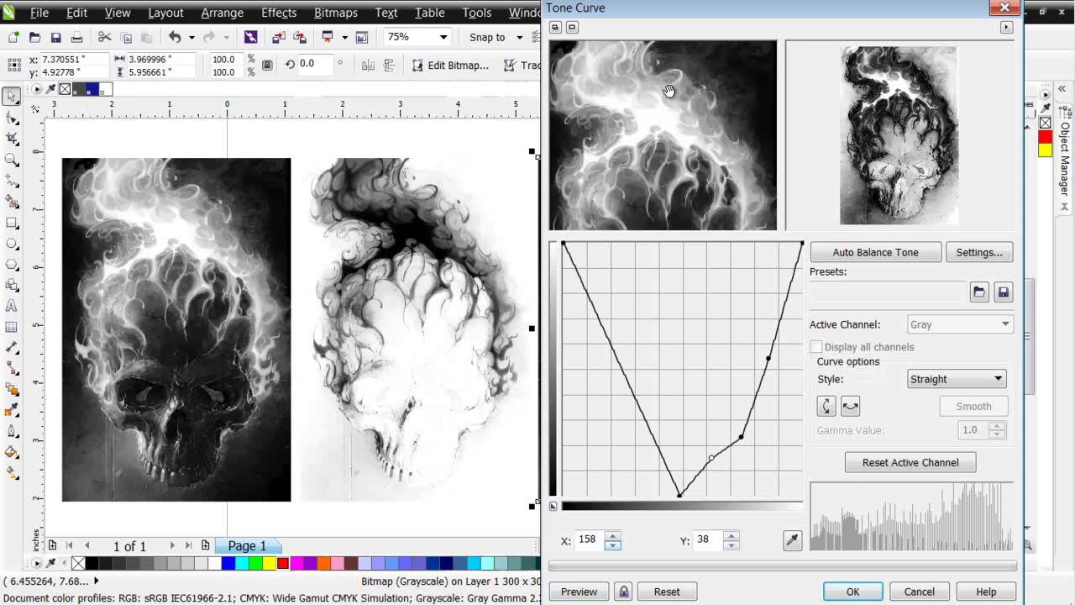
click(580, 592)
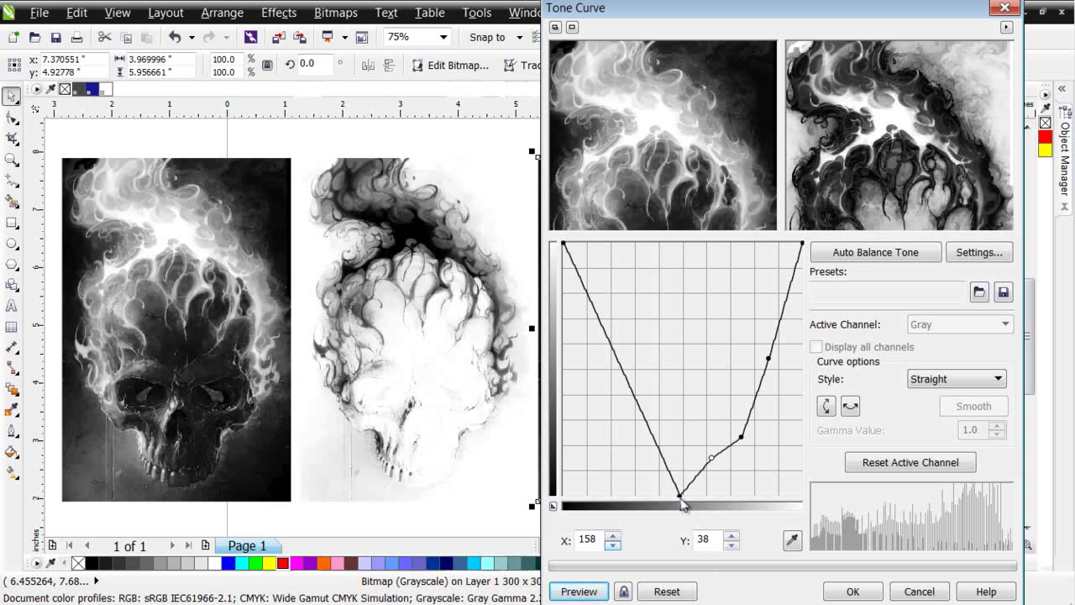
- Move the lowest node to 116, 33, reshape the rising segment with a node at 185, 100, and apply the curve to the third bitmap
drag(680, 498, 673, 464)
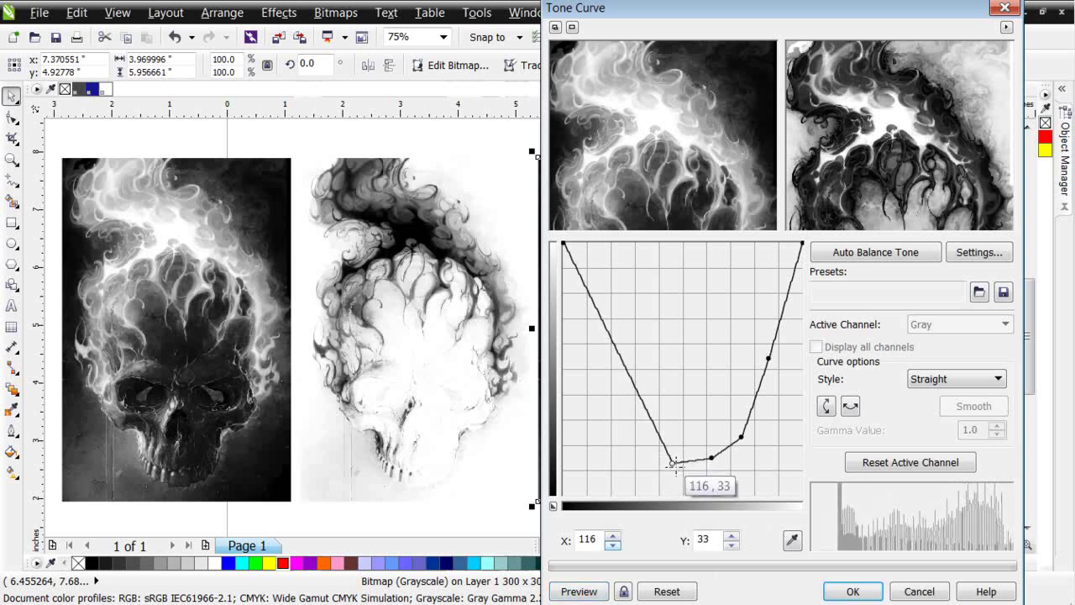
click(578, 591)
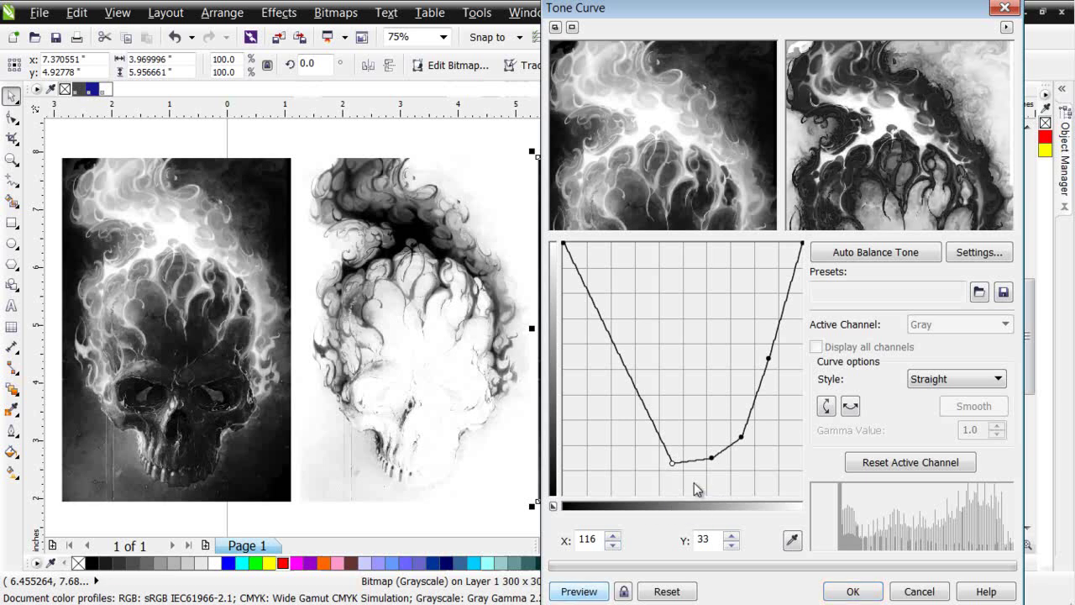
drag(705, 460, 737, 396)
click(579, 591)
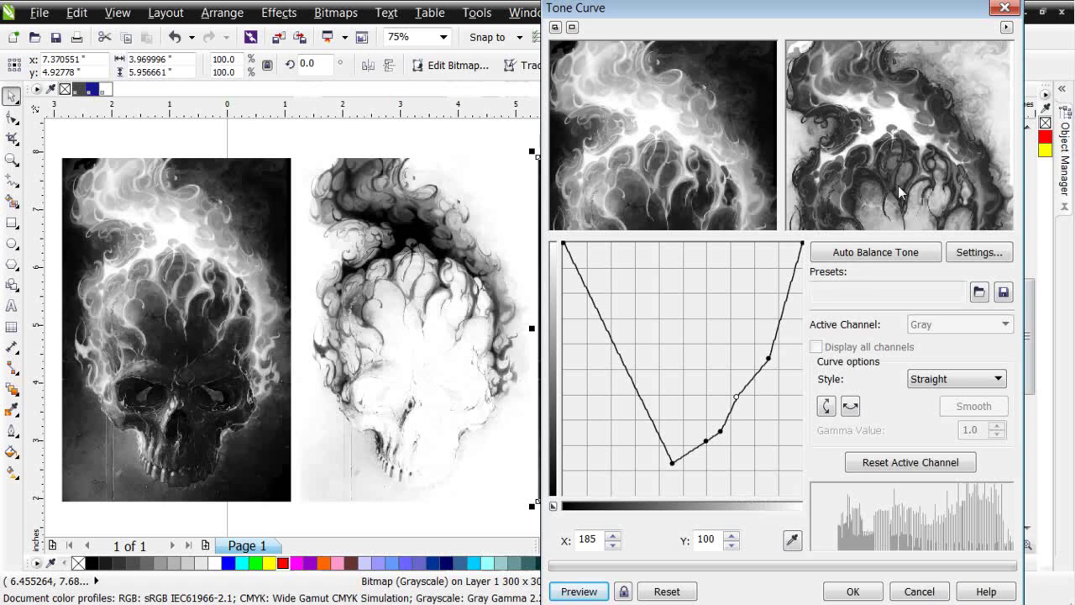
click(852, 592)
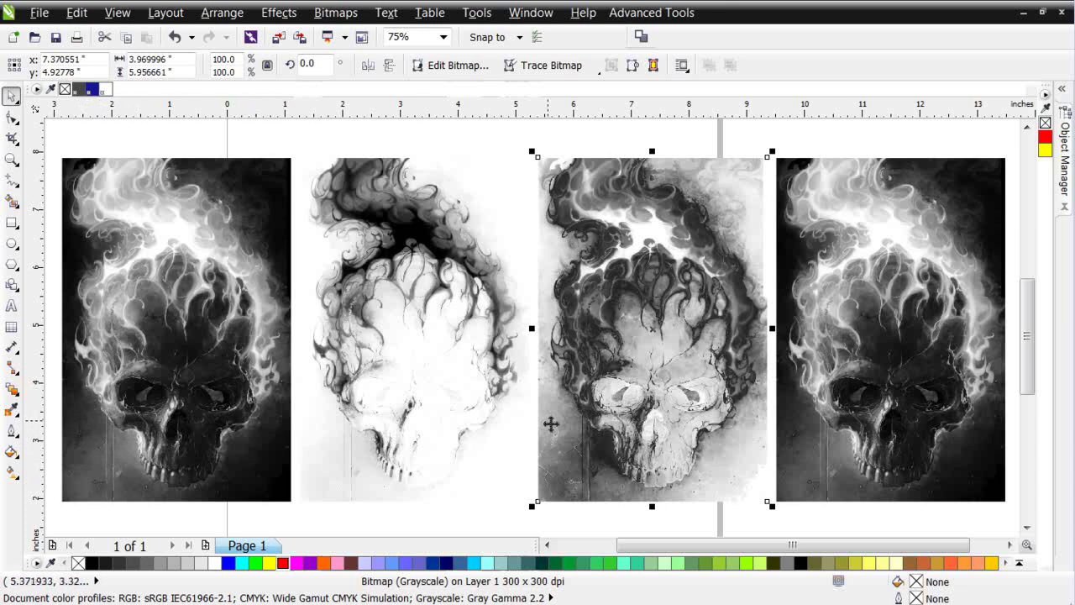
- Start a Tone Curve adjustment on the fourth skull bitmap
click(945, 393)
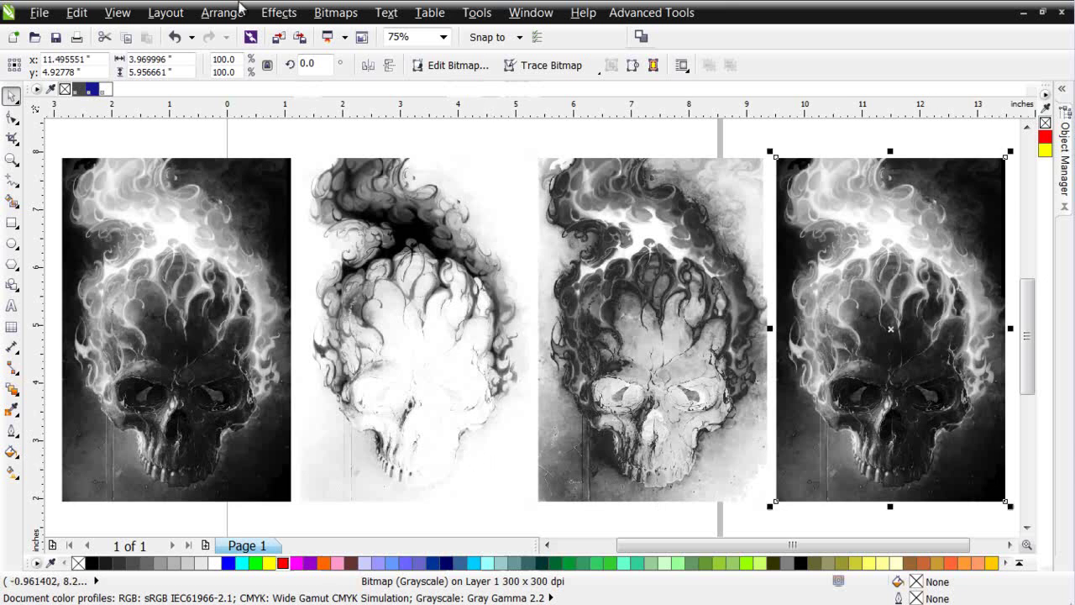
click(278, 11)
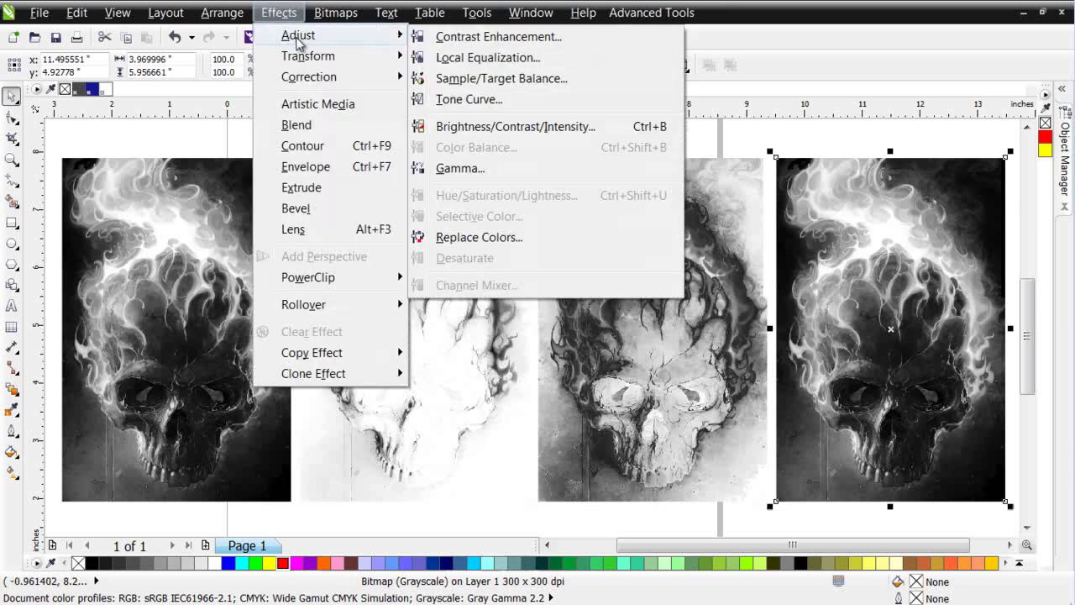
mouse_move(430, 12)
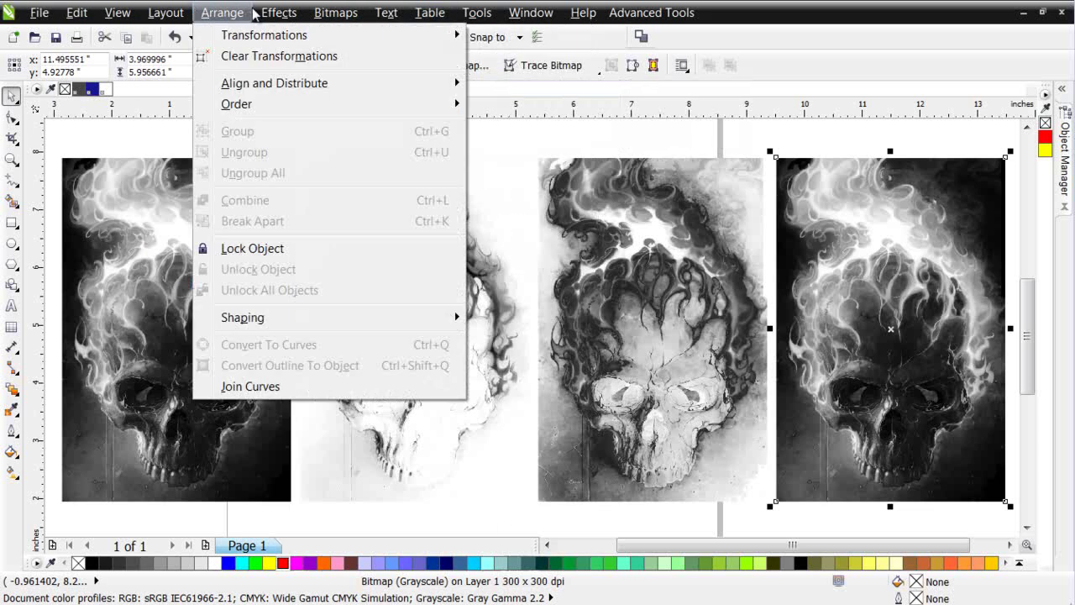
mouse_move(278, 12)
mouse_move(296, 37)
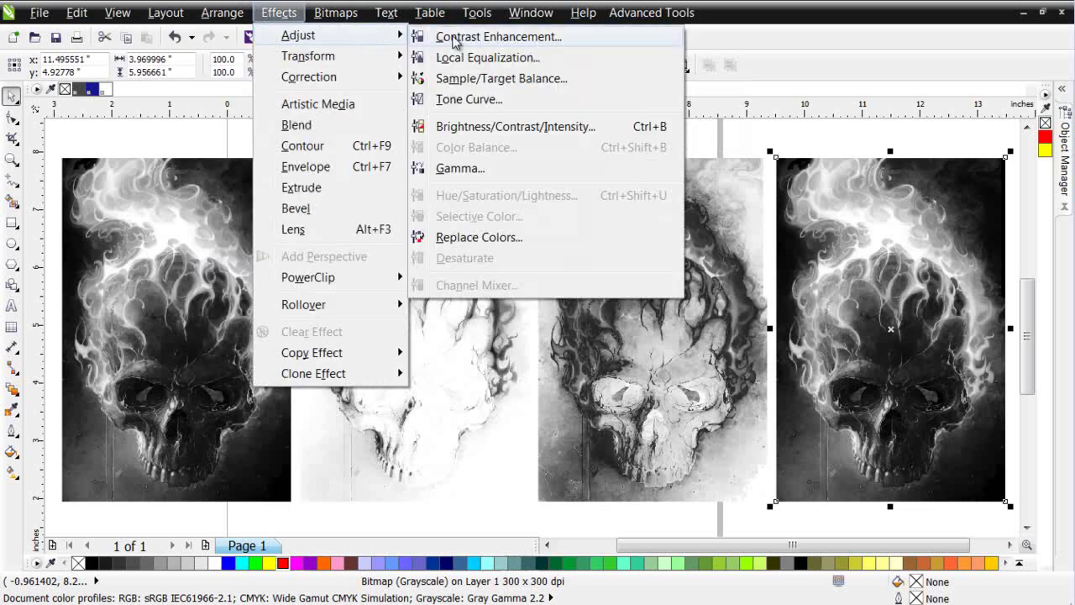
click(467, 99)
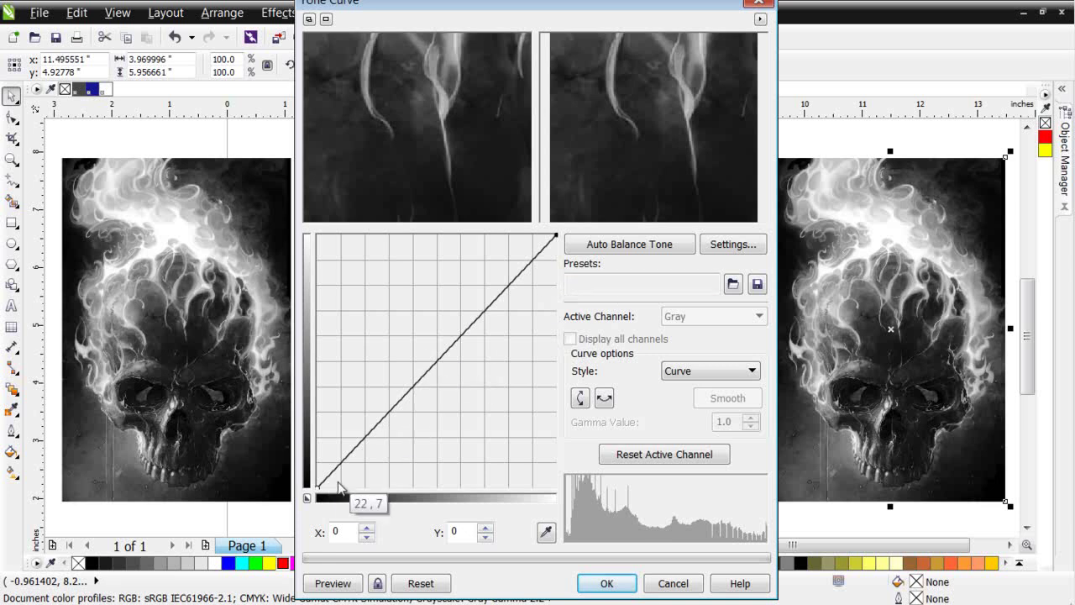
- Place curve nodes at 17, 0 and 127, 255 with the Straight style, and preview them on the skull's forehead and eyes
drag(337, 476, 335, 488)
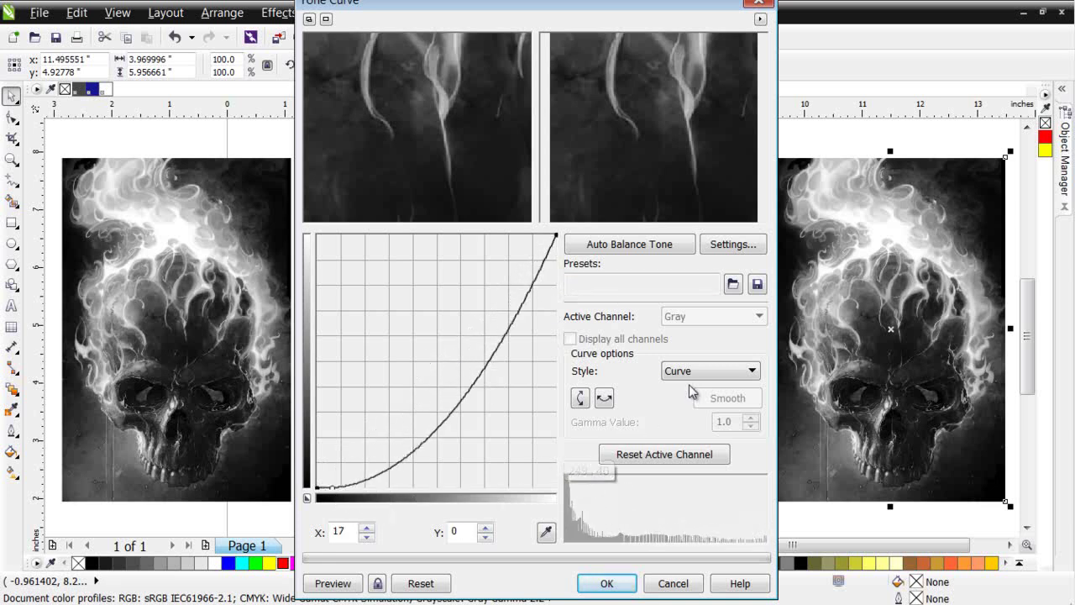
click(752, 371)
click(745, 401)
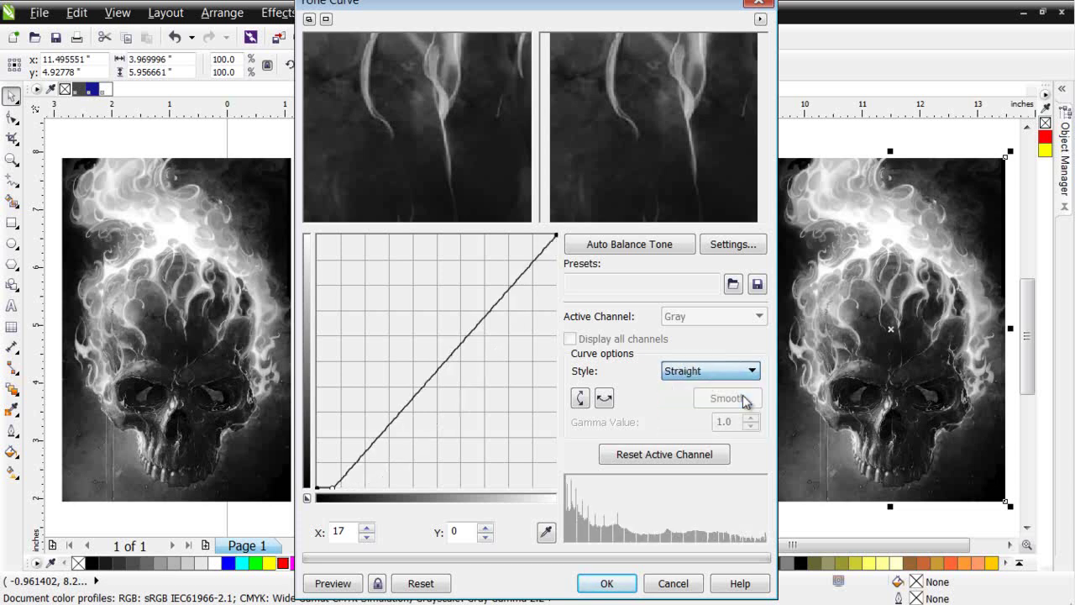
drag(548, 246, 414, 147)
click(333, 583)
click(341, 584)
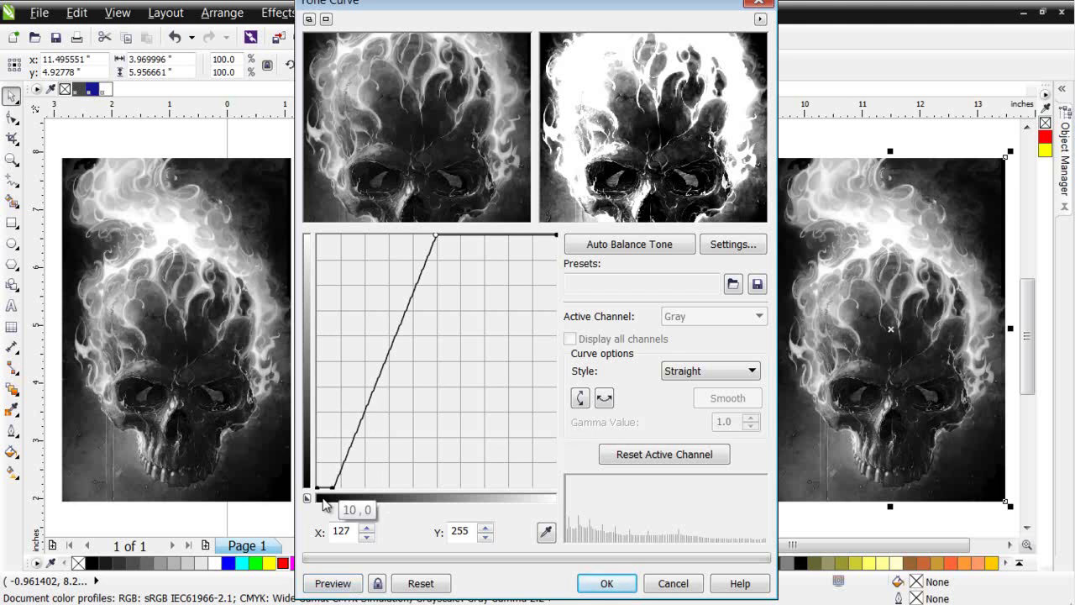
- Try the dark-end node at 21, 34 and closer to the black end, then move it to 40, 35, previewing each position
drag(332, 496, 336, 453)
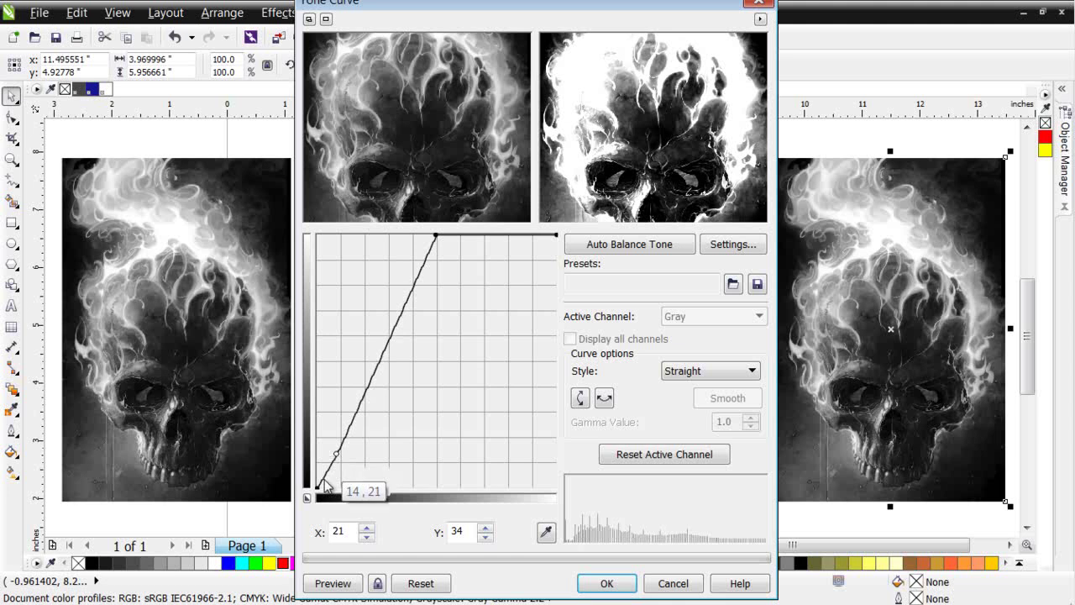
click(340, 583)
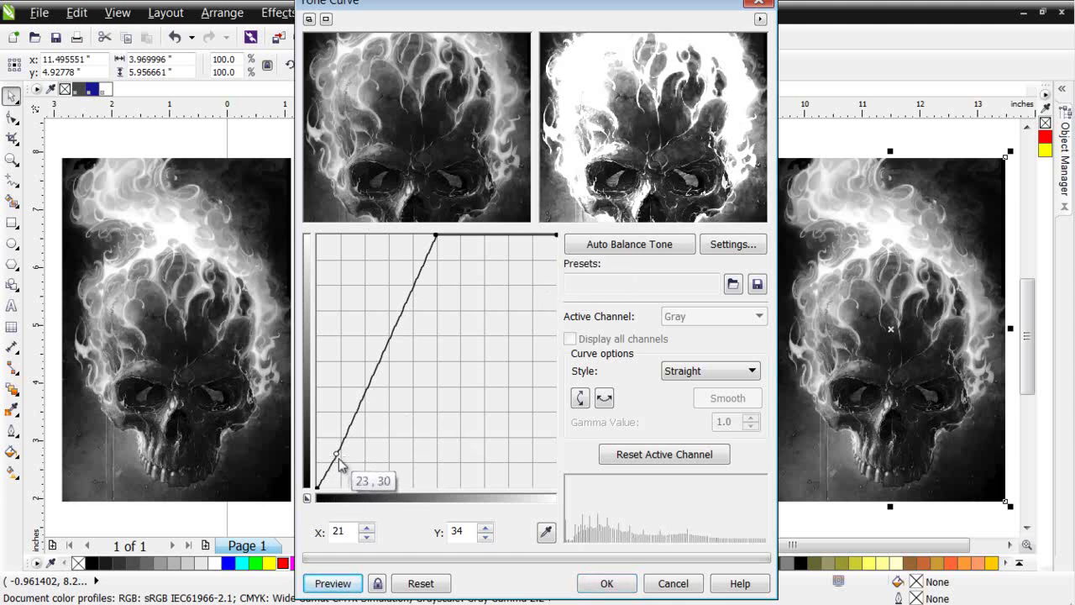
drag(339, 457, 328, 452)
click(333, 583)
drag(327, 448, 354, 453)
click(336, 582)
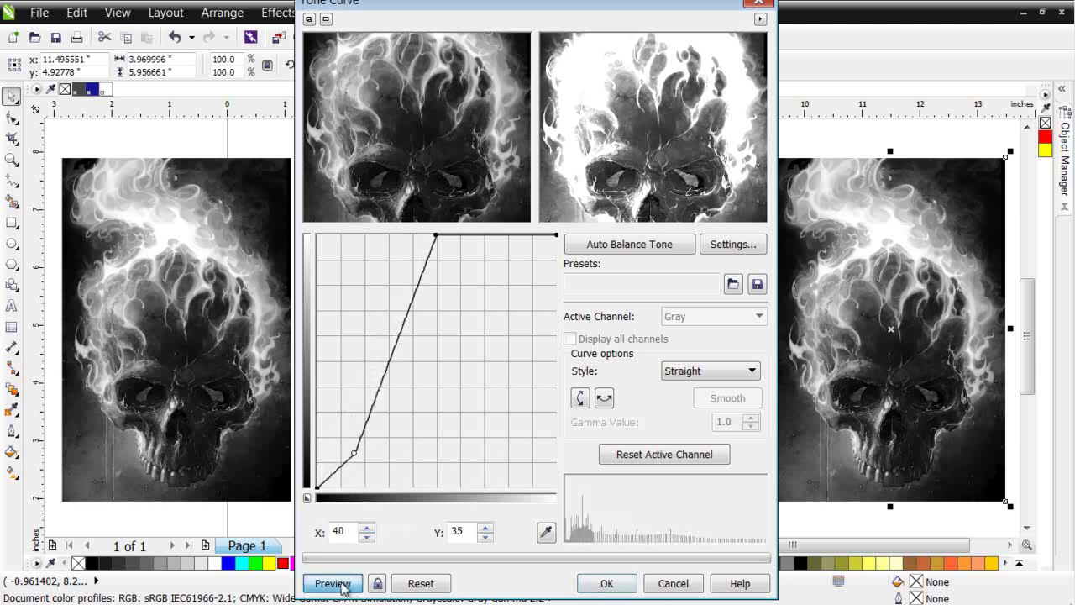
- Try the dark-end curve node at 31, 38, then move it to 25, 42, previewing both positions
drag(361, 454, 346, 449)
click(332, 583)
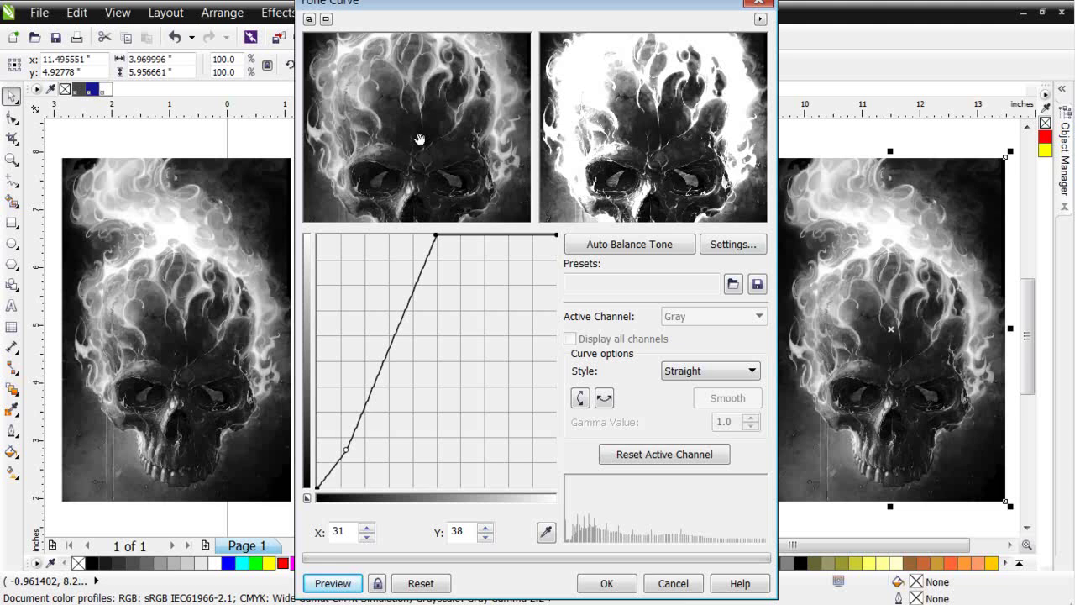
drag(345, 449, 341, 449)
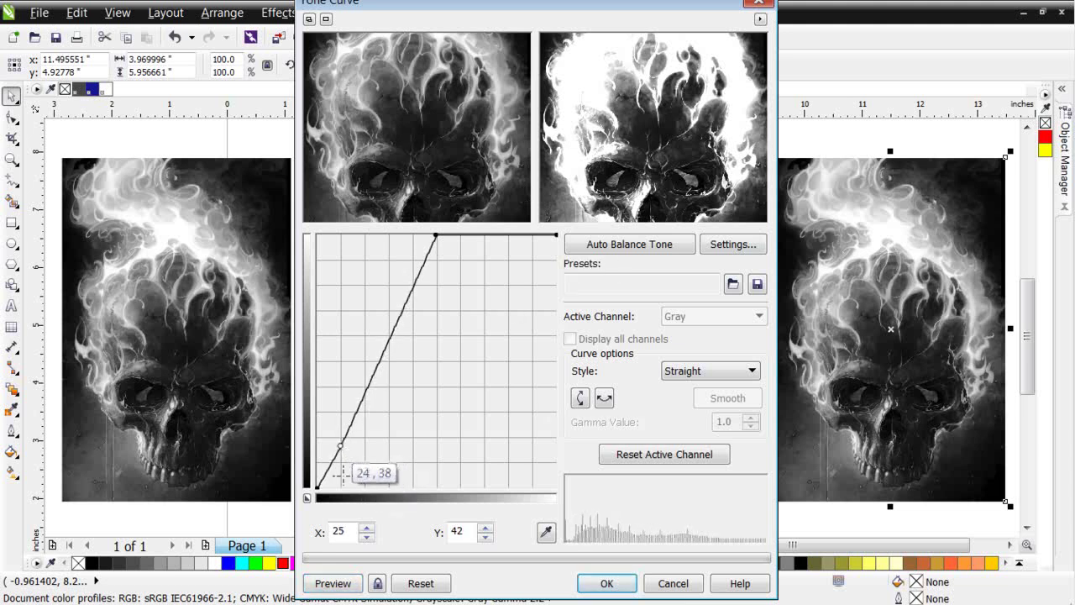
click(332, 583)
- Try the white-end curve node at 144, 255 and 98, 255 with previews, then move it to 160, 255
drag(436, 236, 453, 235)
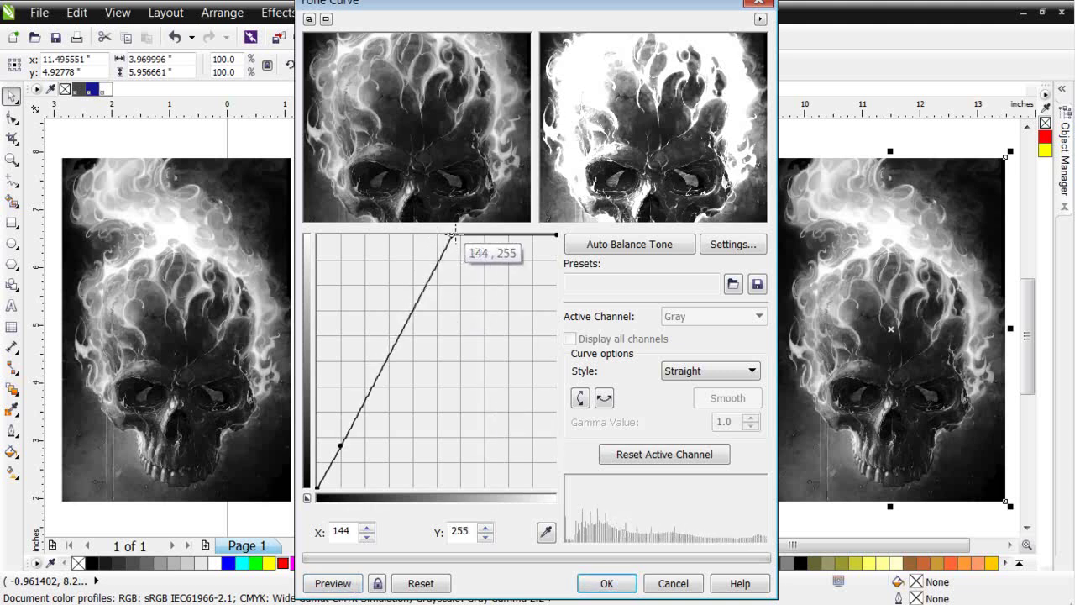
click(340, 587)
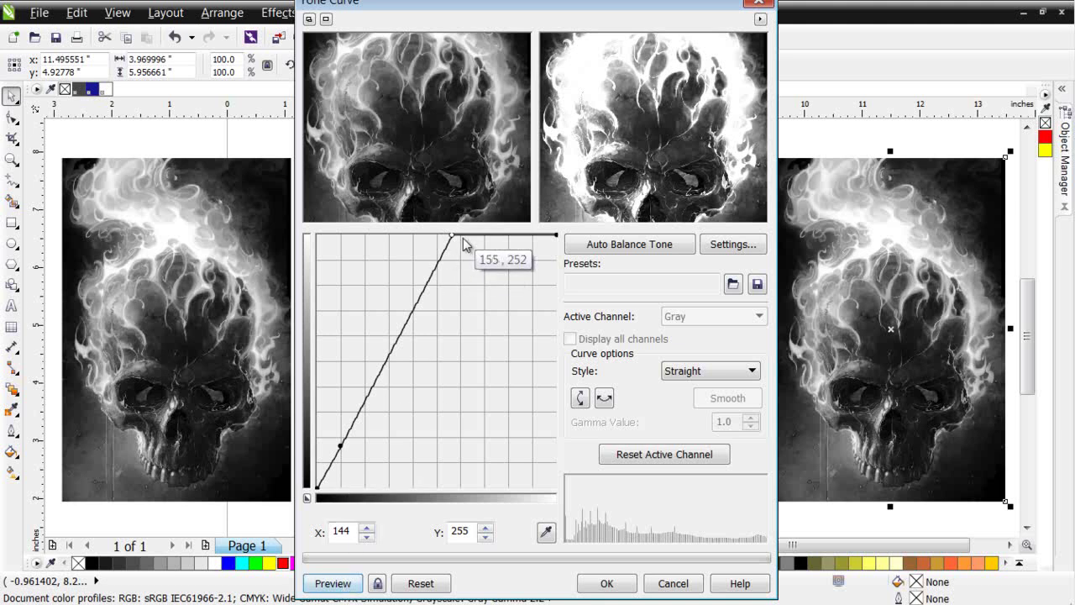
drag(453, 235, 408, 235)
click(346, 585)
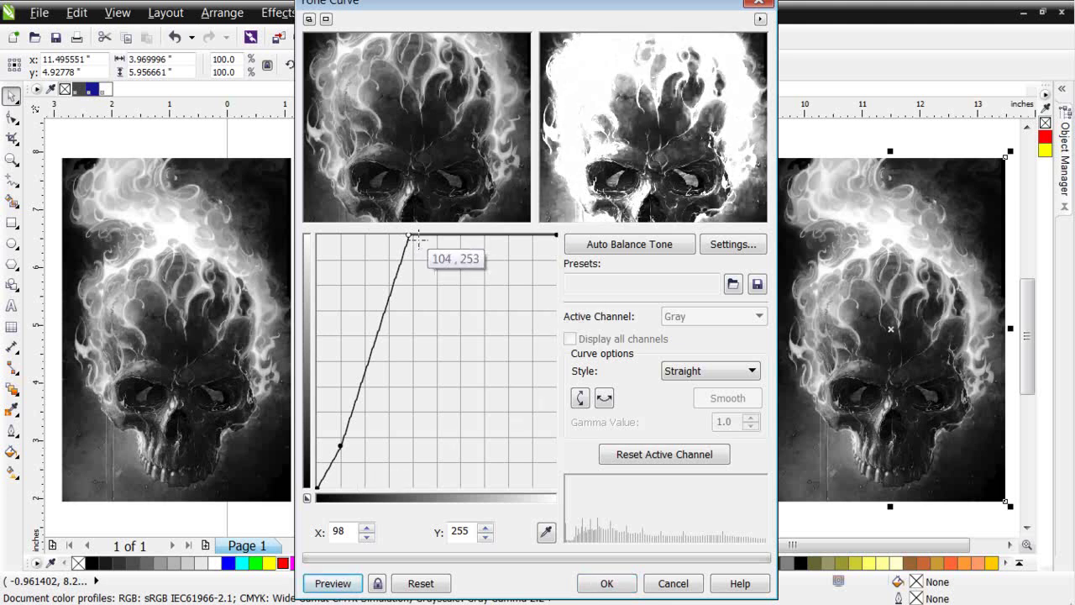
drag(436, 234, 468, 235)
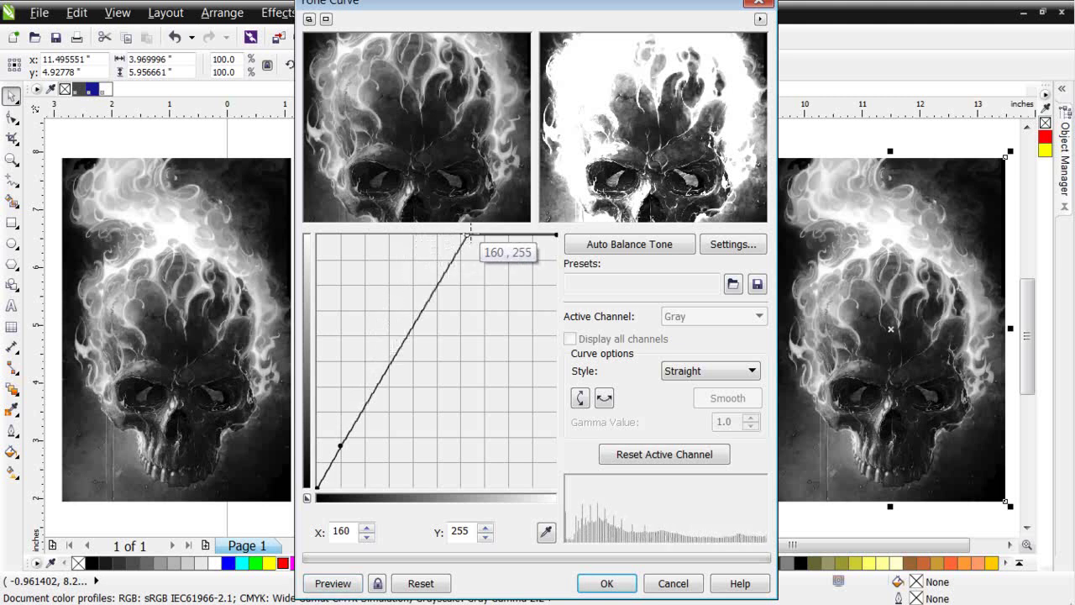
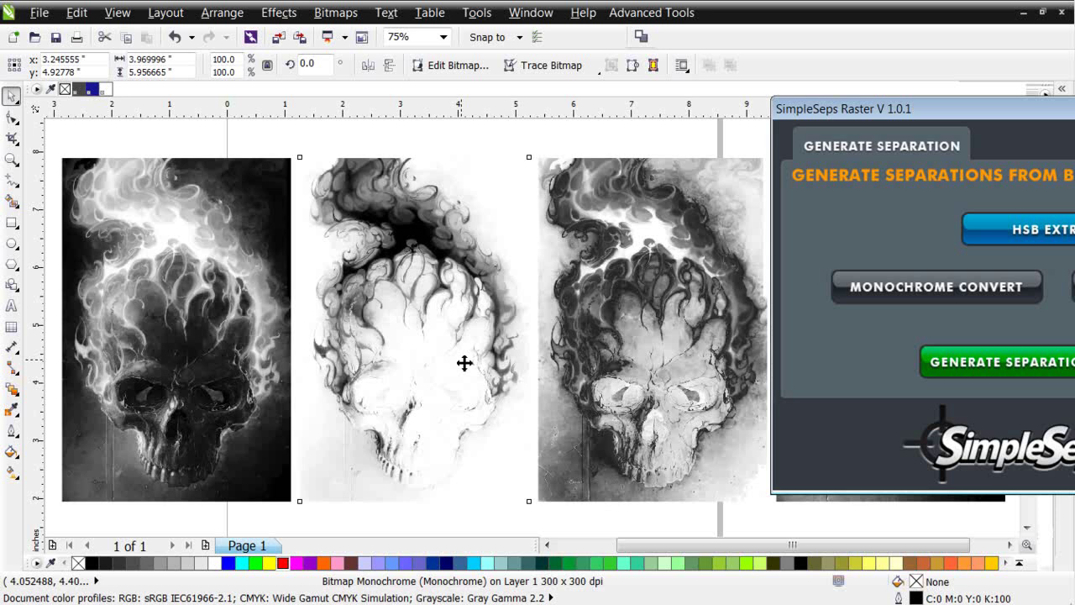
- Convert the third skull bitmap with SimpleSeps Raster's Monochrome Convert, accepting the color management notice
click(683, 353)
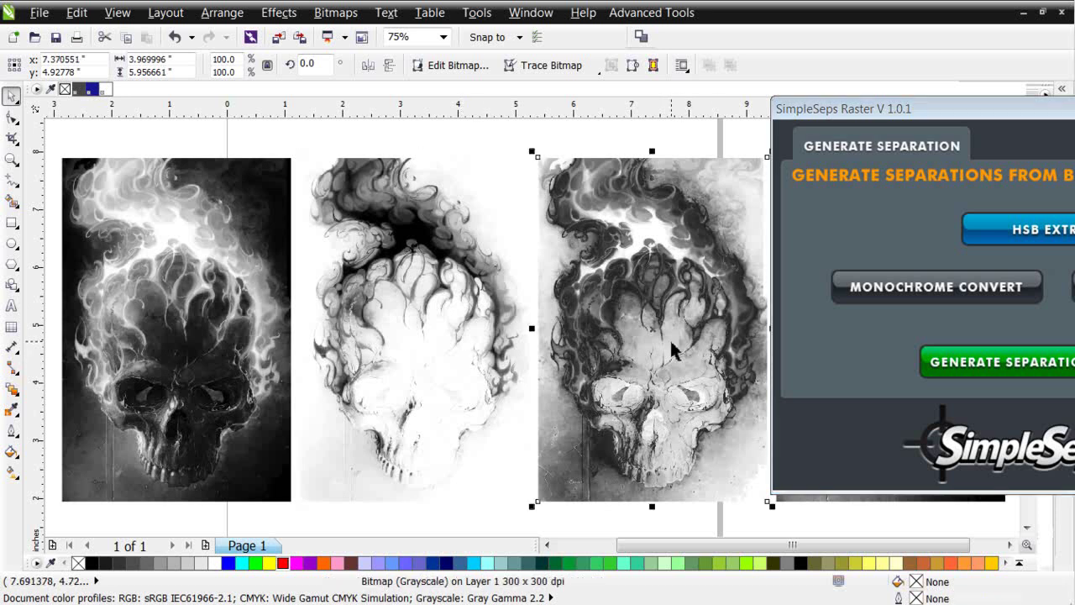
click(912, 289)
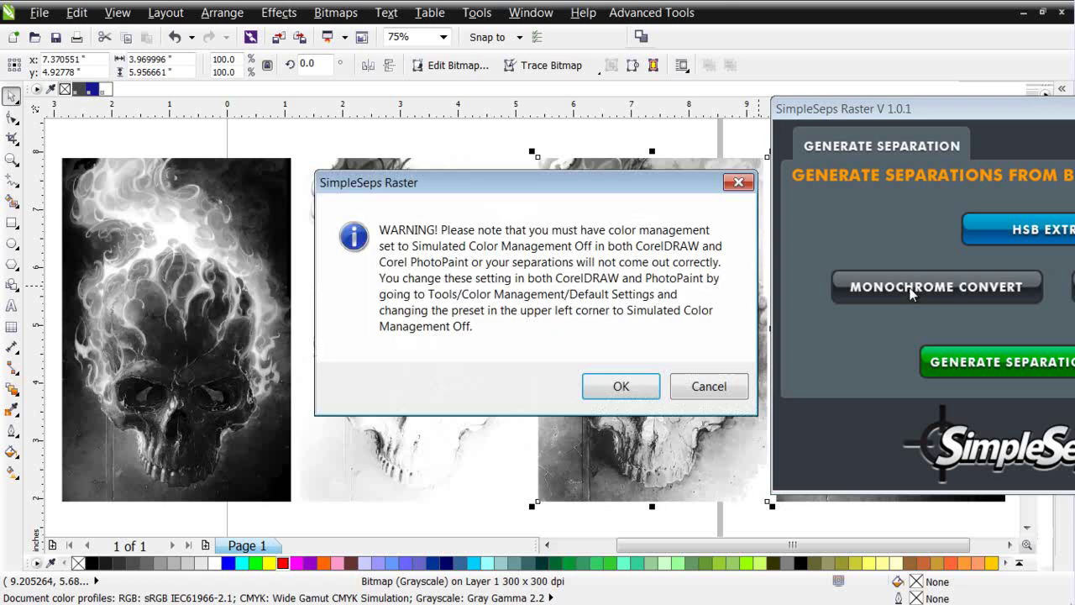
click(621, 388)
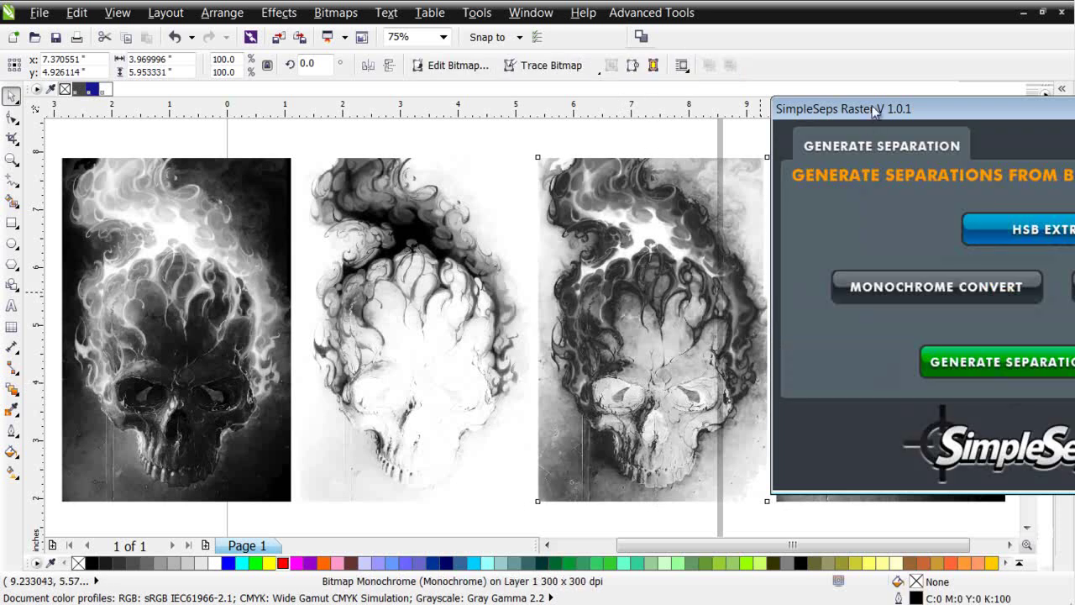
- Run Monochrome Convert on the fourth skull bitmap and accept the color management notice
click(1010, 544)
click(617, 391)
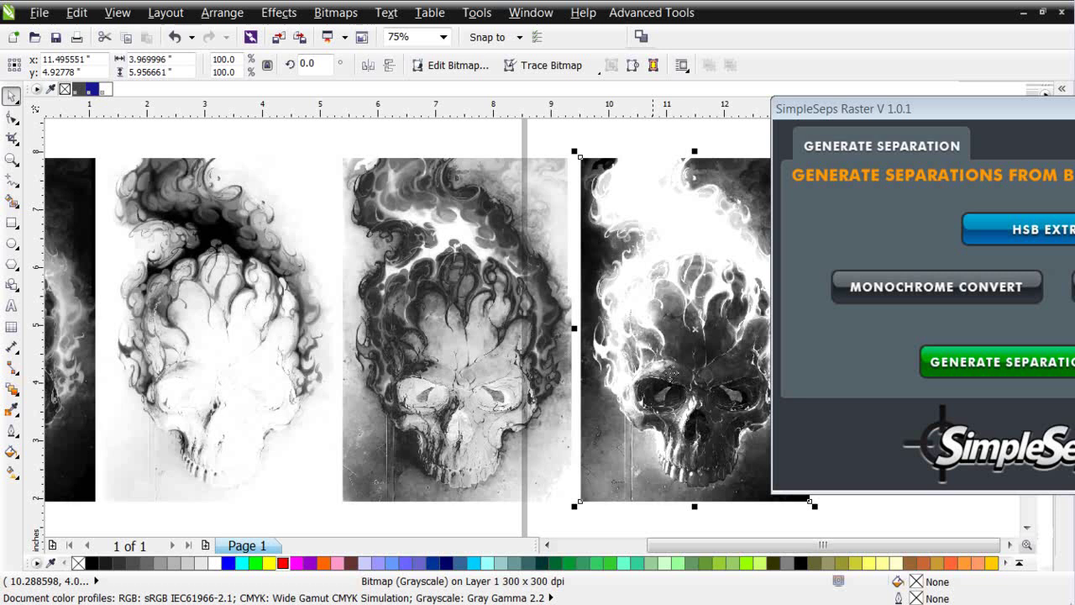
click(910, 287)
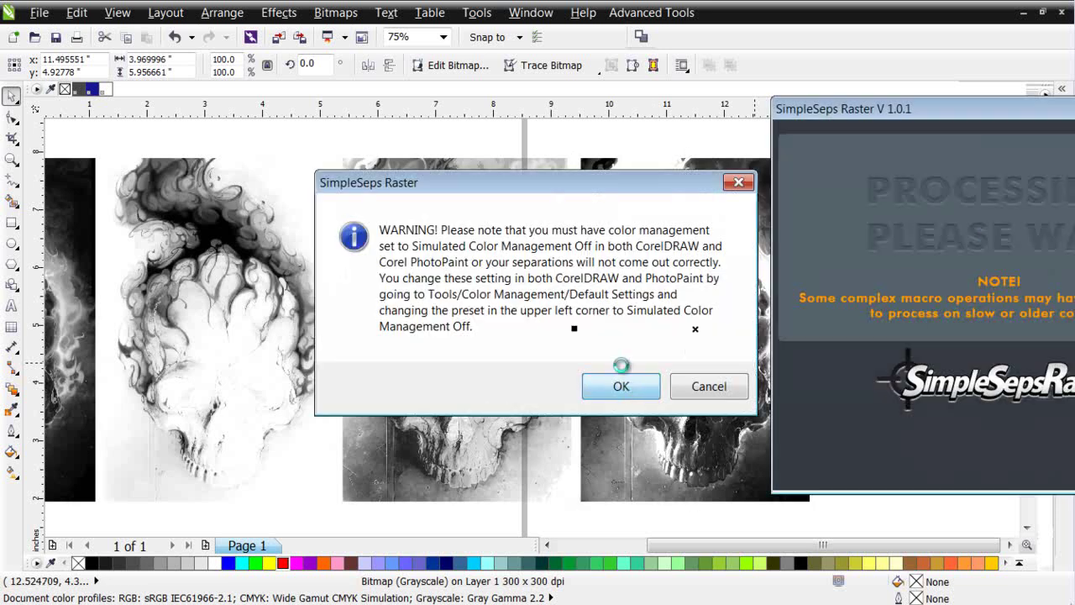
click(621, 384)
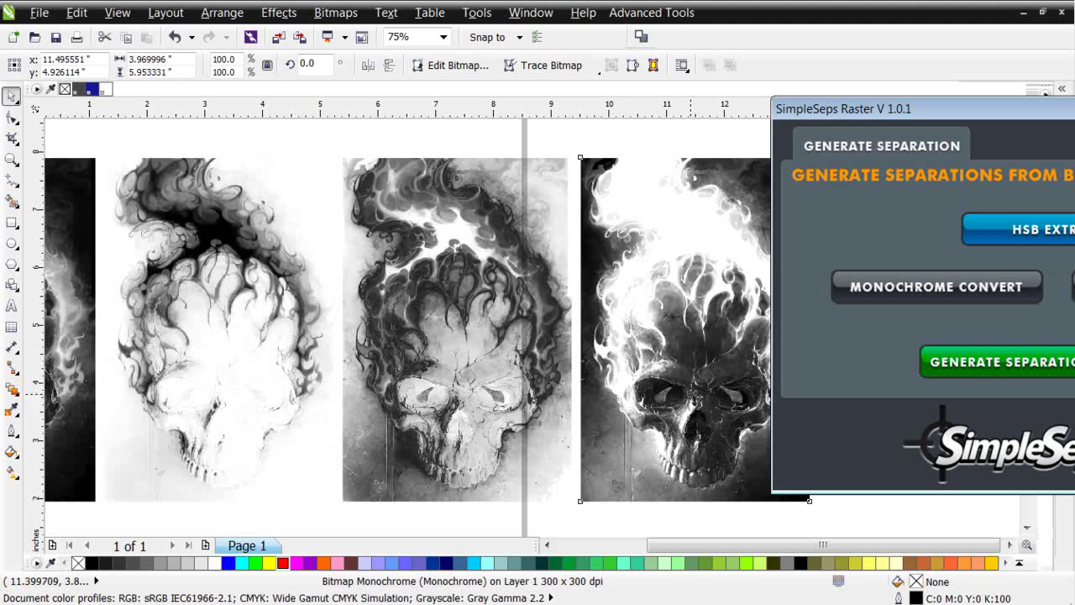
- Color the third skull's monochrome bitmap red and the second skull's monochrome bitmap yellow
click(693, 400)
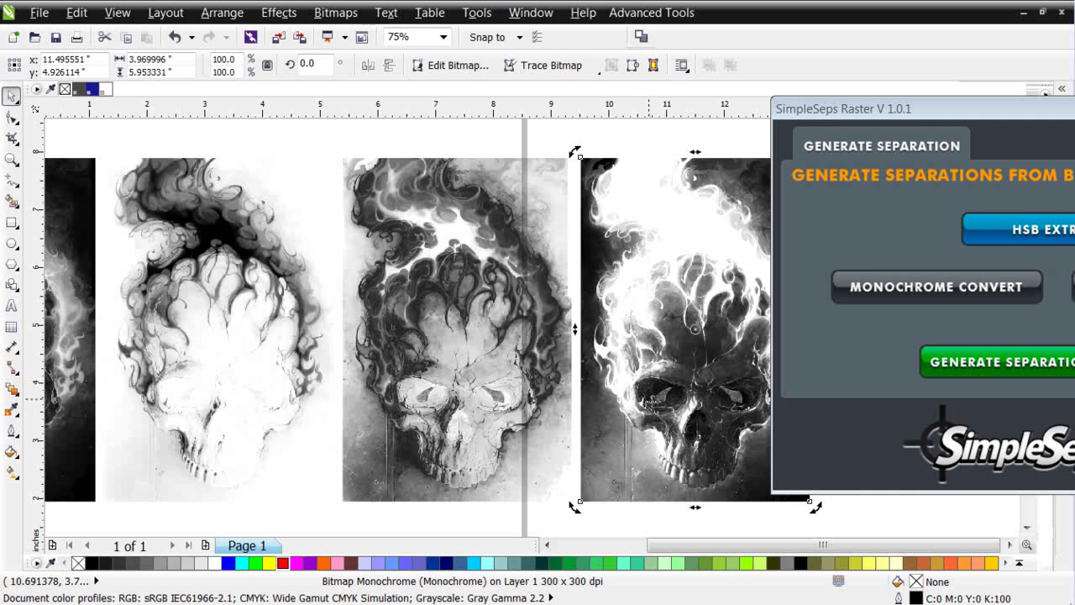
click(475, 318)
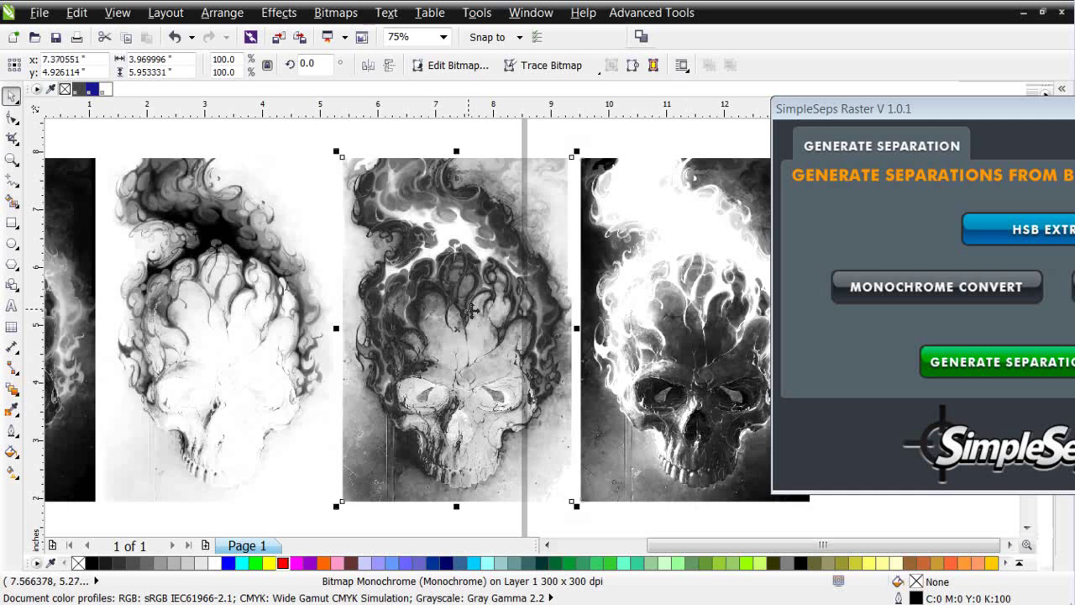
click(283, 563)
click(228, 365)
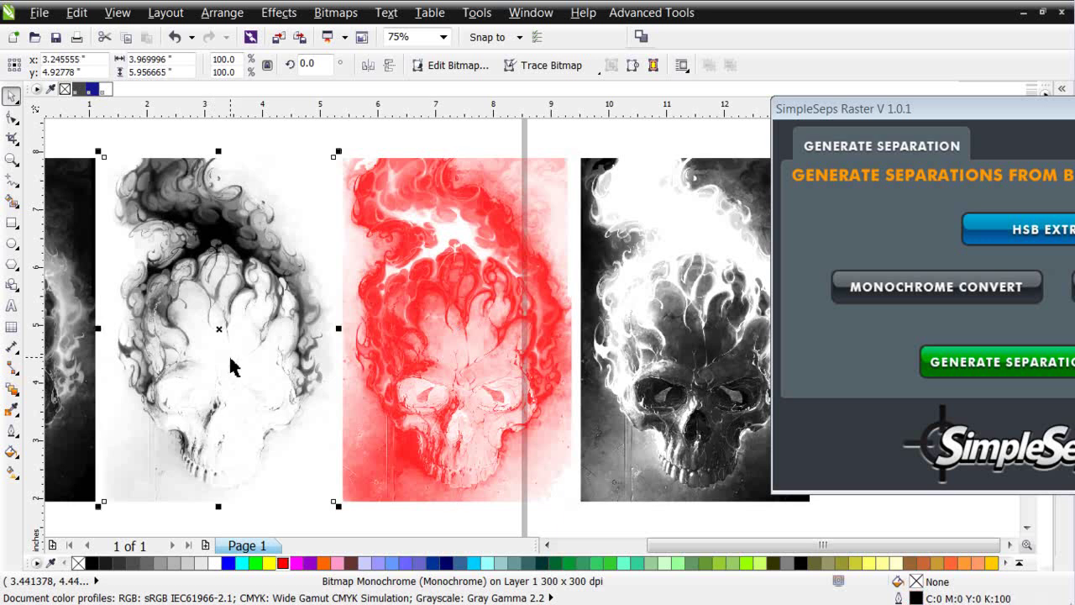
click(269, 562)
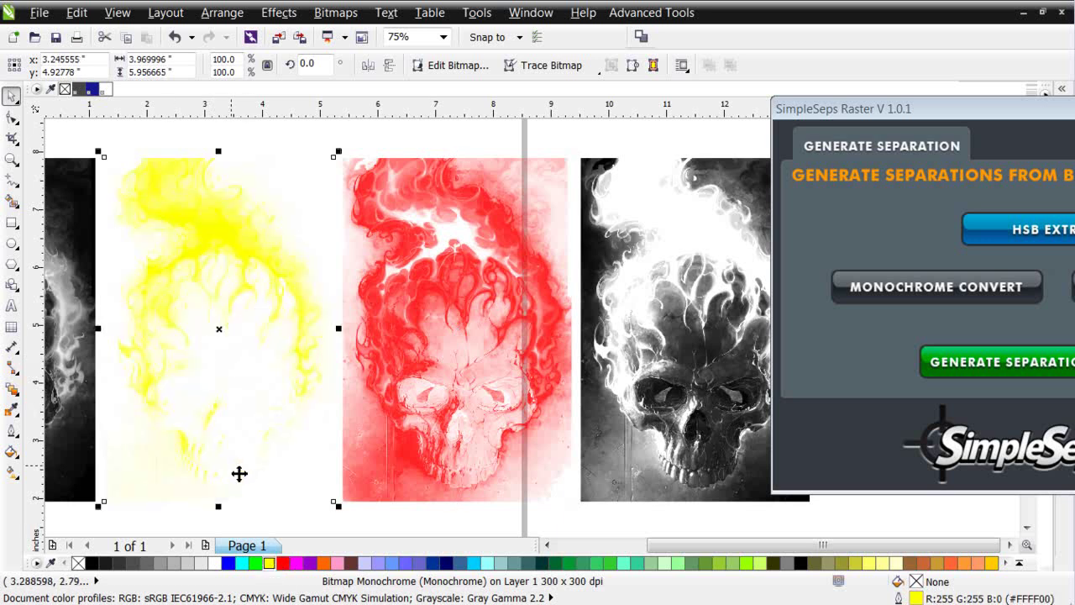
- Align the yellow skull bitmap exactly over the red one and check how the flame colors blend
shift+click(473, 416)
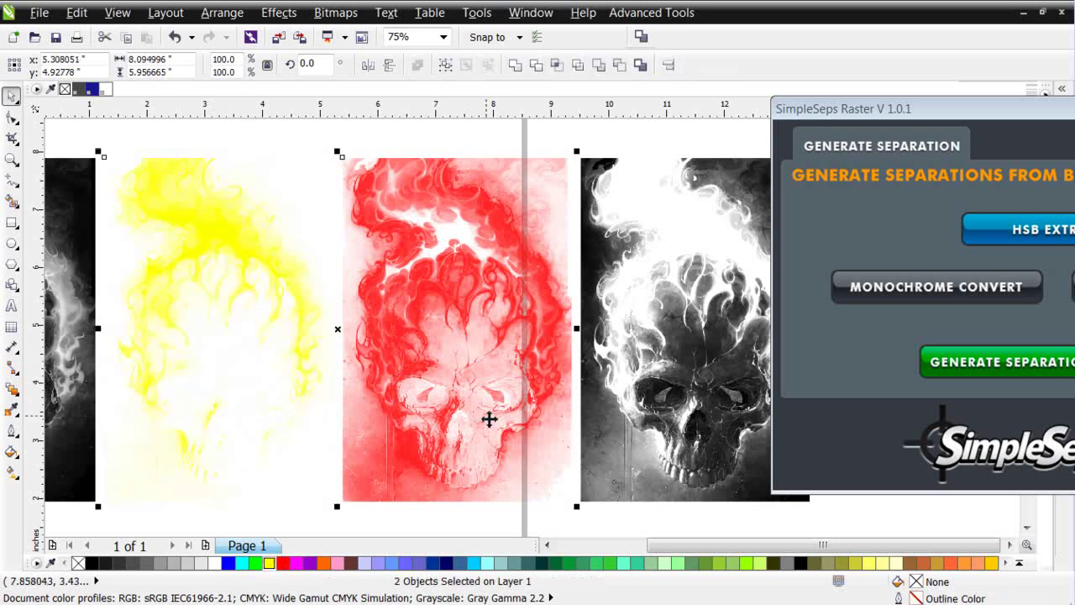
key(e)
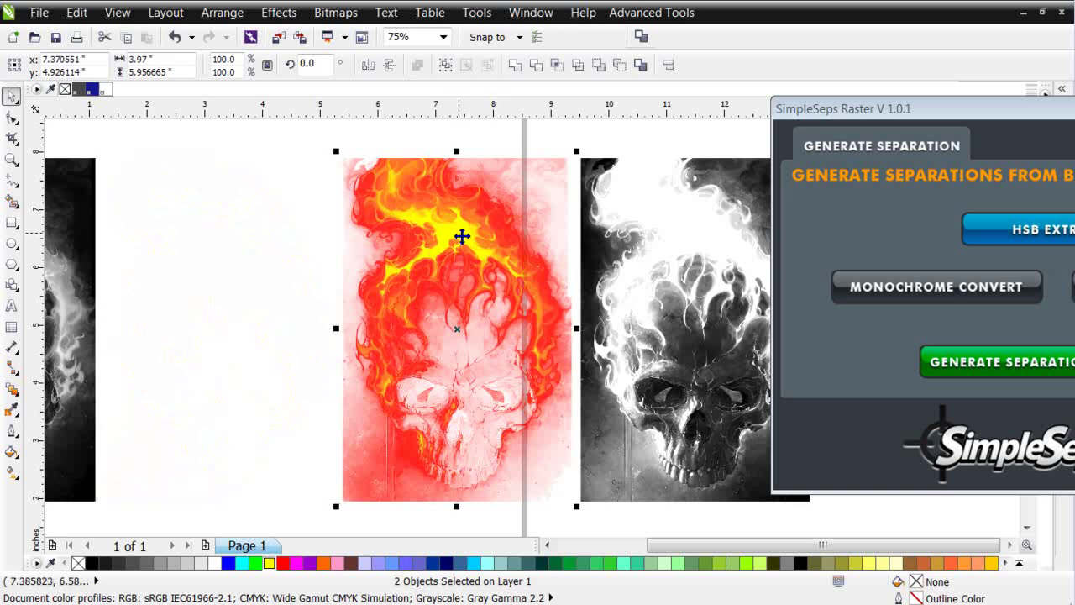
scroll(470, 246, up, 2)
scroll(614, 389, up, 2)
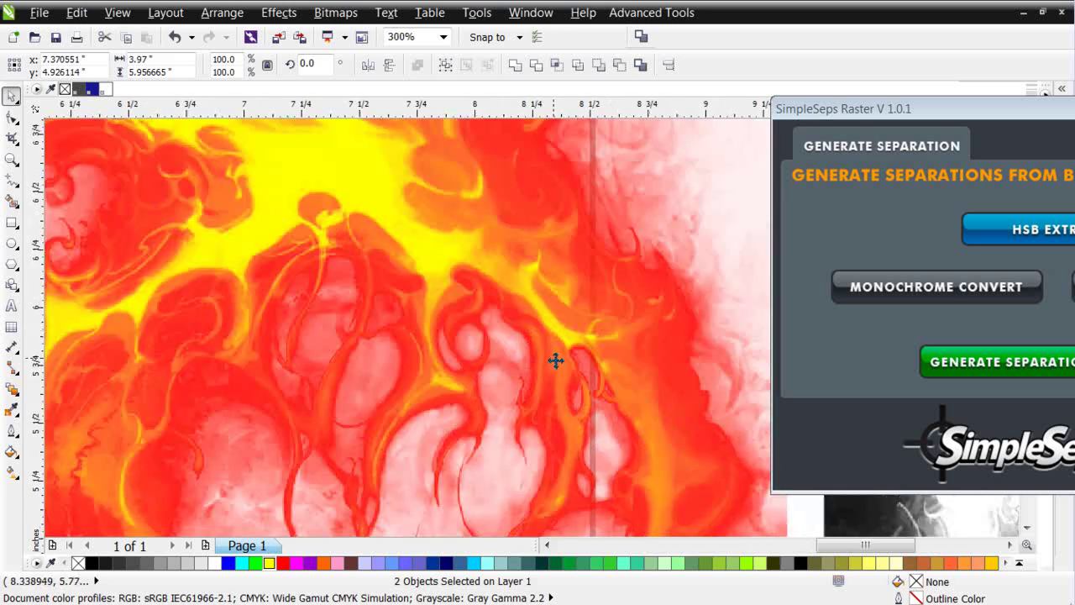
scroll(557, 366, down, 4)
- Align the black monochrome skull over the red and yellow skull to complete the overlaid composite
click(727, 403)
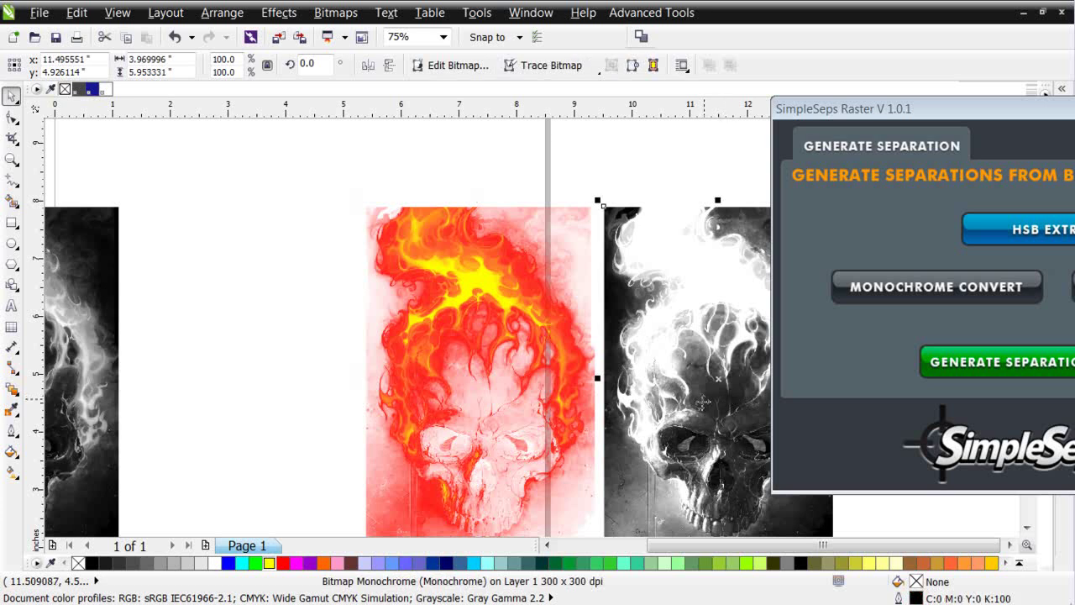
shift+click(511, 372)
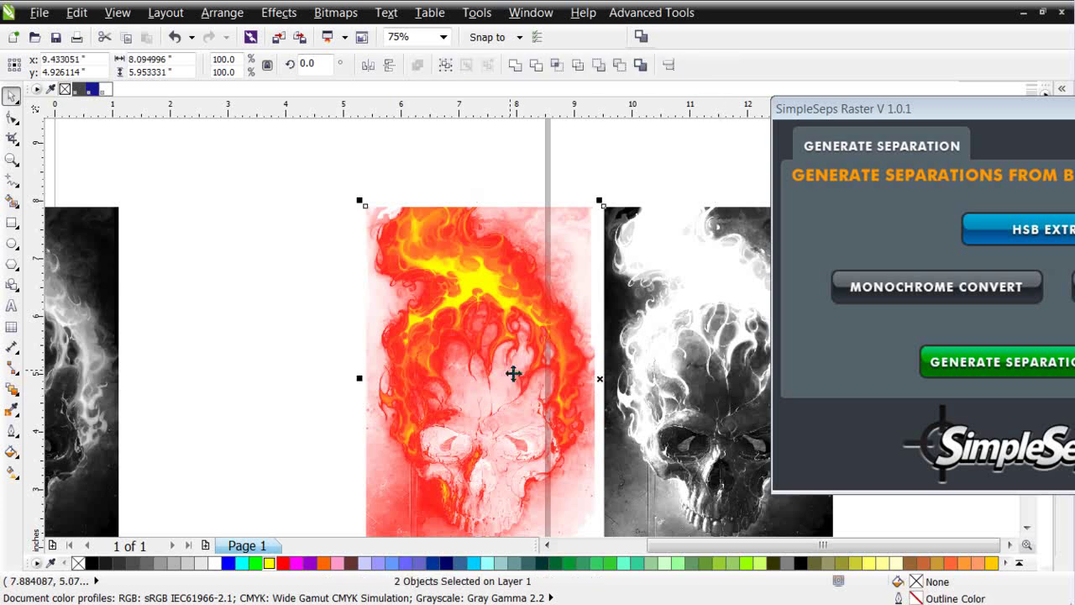
key(c)
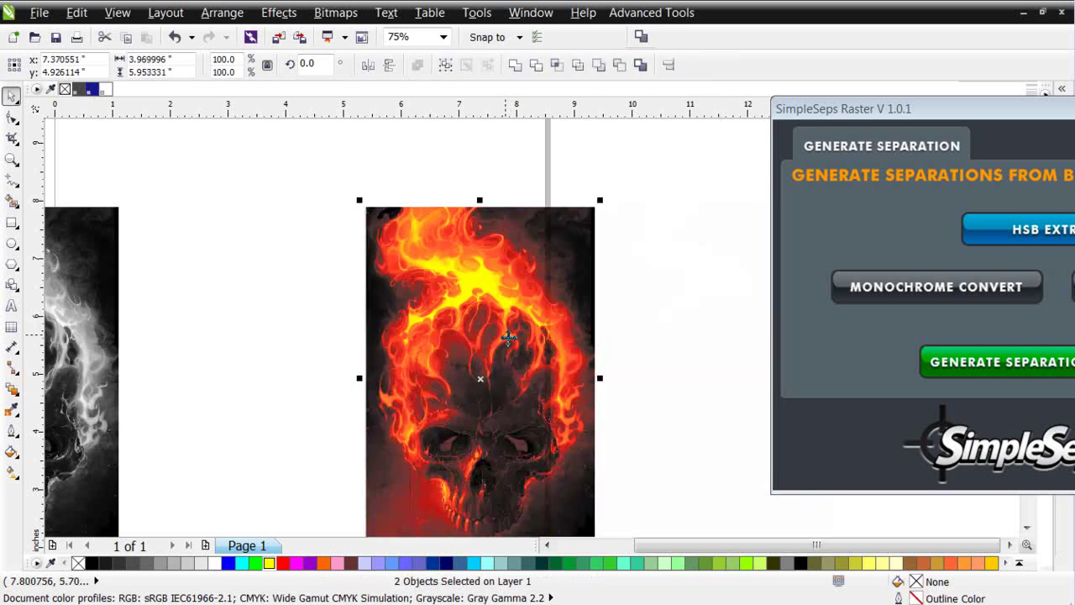
- Inspect the composite's flames and face up close, and move the original grayscale skull beside it for comparison
scroll(509, 339, up, 1)
scroll(553, 380, down, 1)
scroll(527, 402, up, 1)
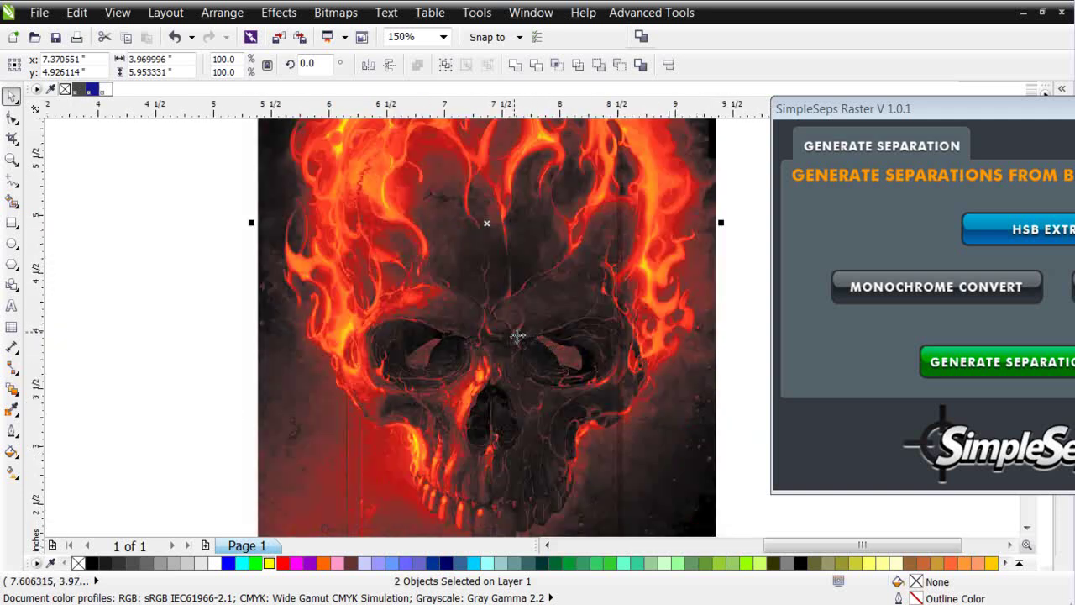
scroll(537, 340, down, 1)
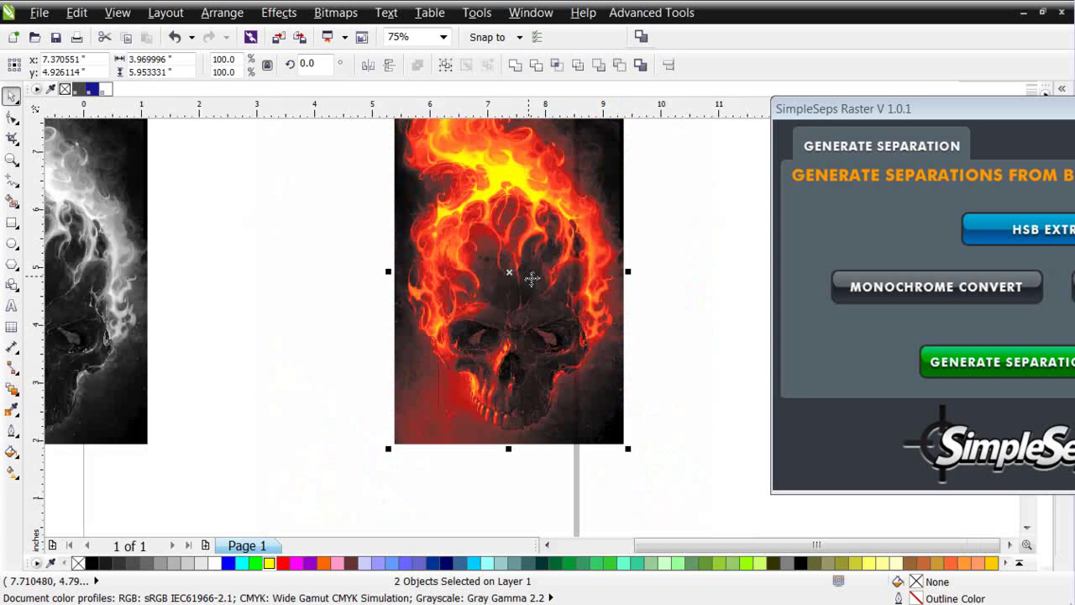
scroll(532, 278, up, 1)
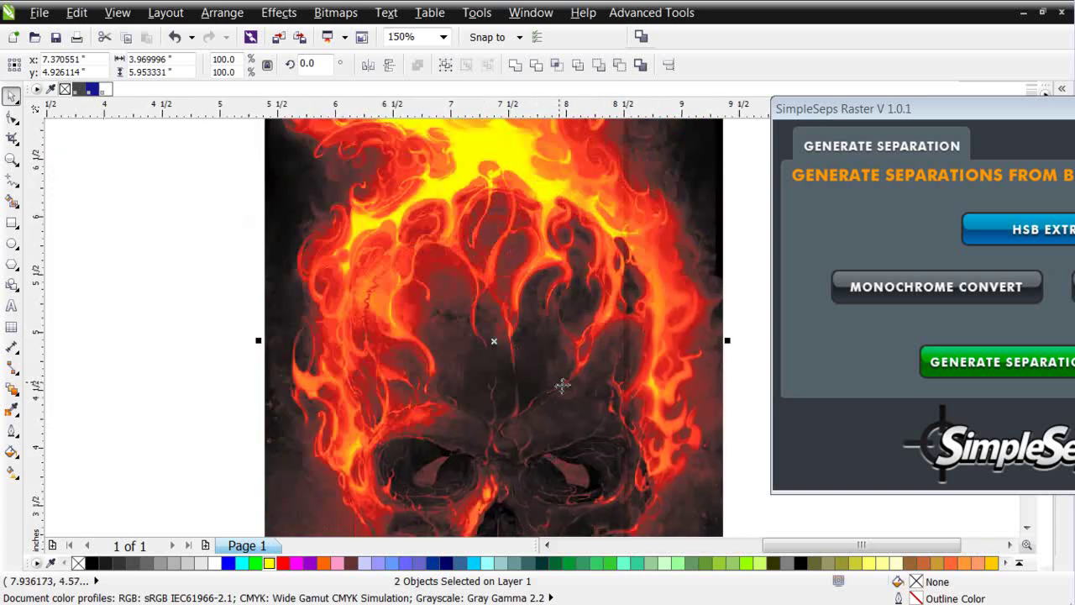
scroll(563, 385, down, 1)
click(83, 250)
drag(102, 223, 339, 238)
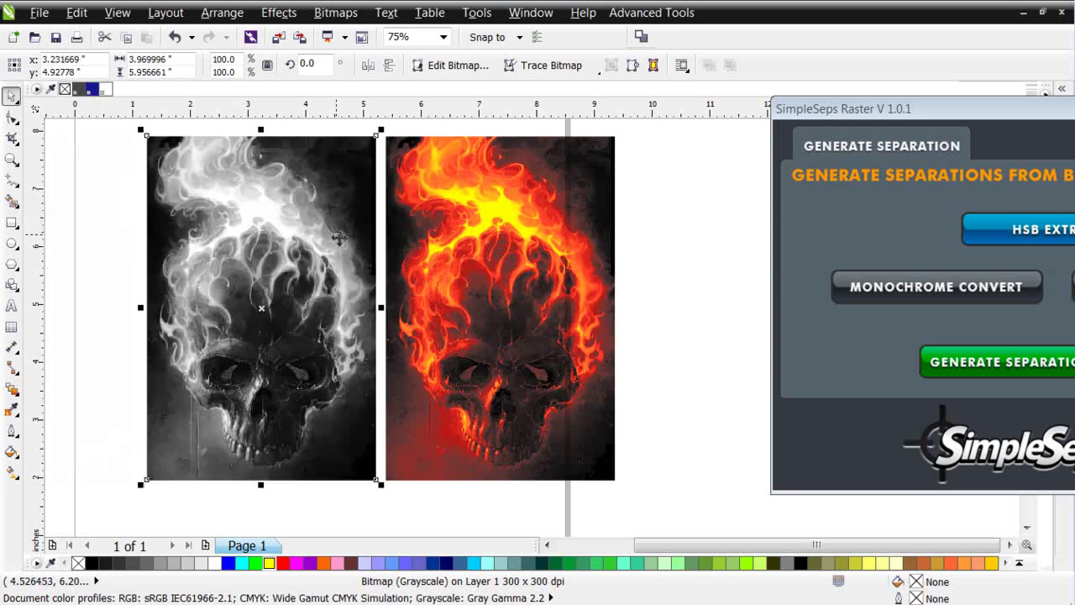